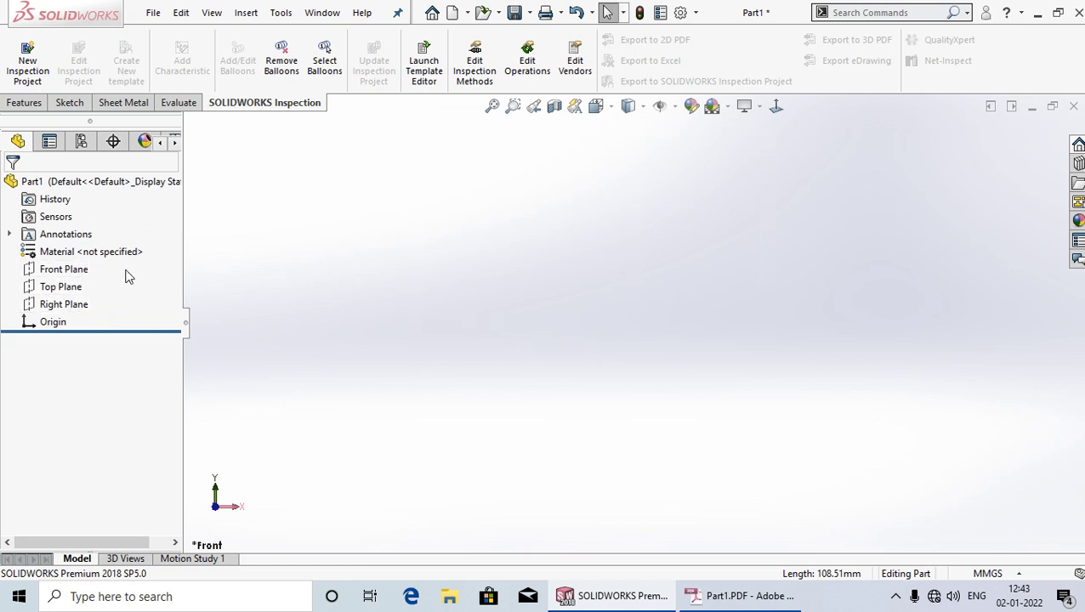
# - Open a new sketch on the Front Plane from its context toolbar and clear the plane selection
pyautogui.rightClick(64, 272)
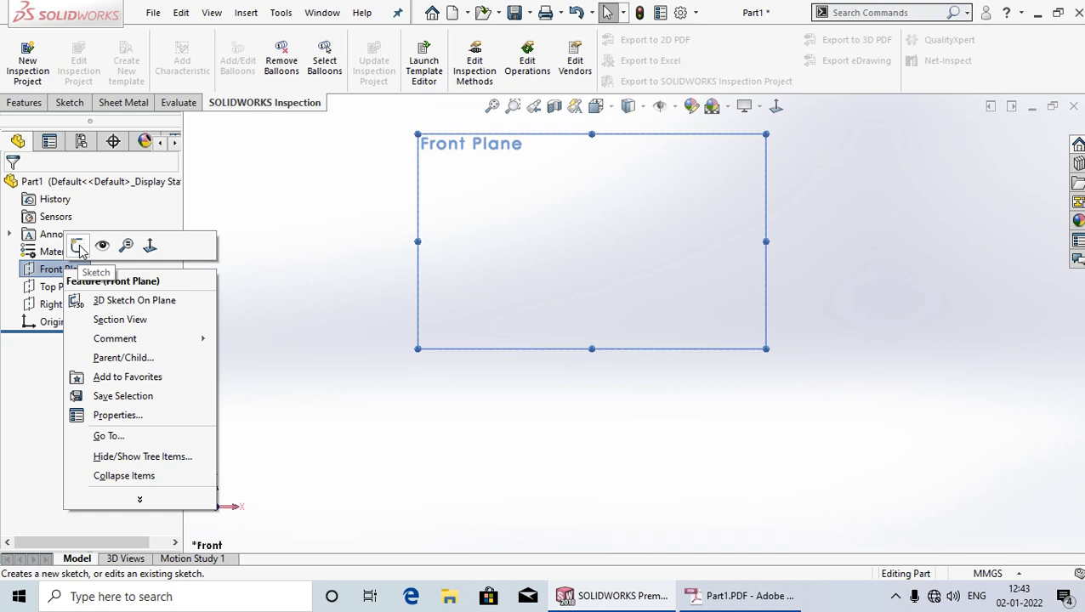
pyautogui.click(78, 246)
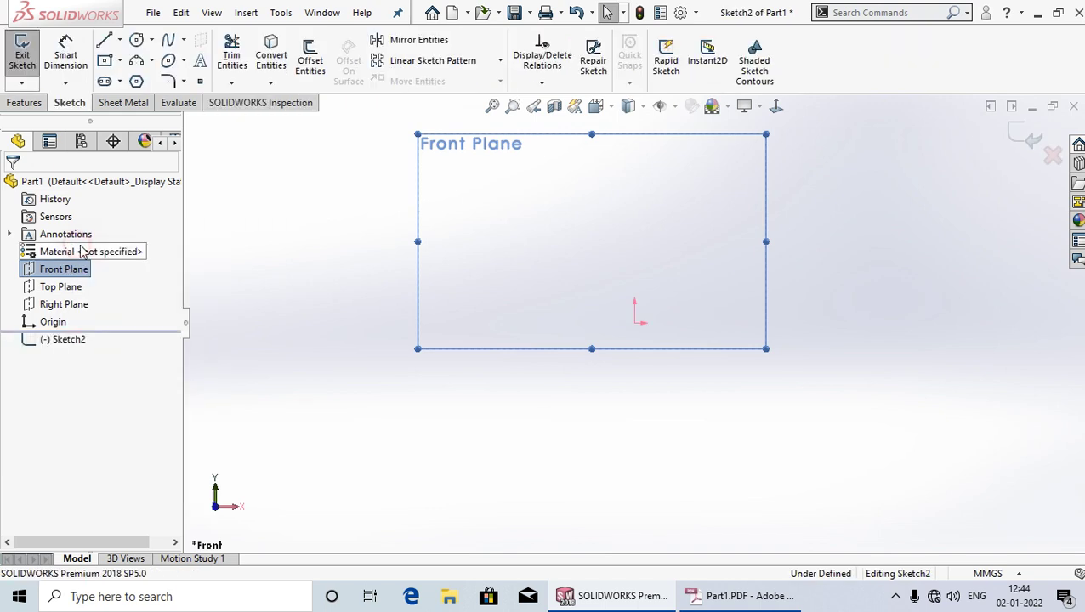
pyautogui.click(352, 271)
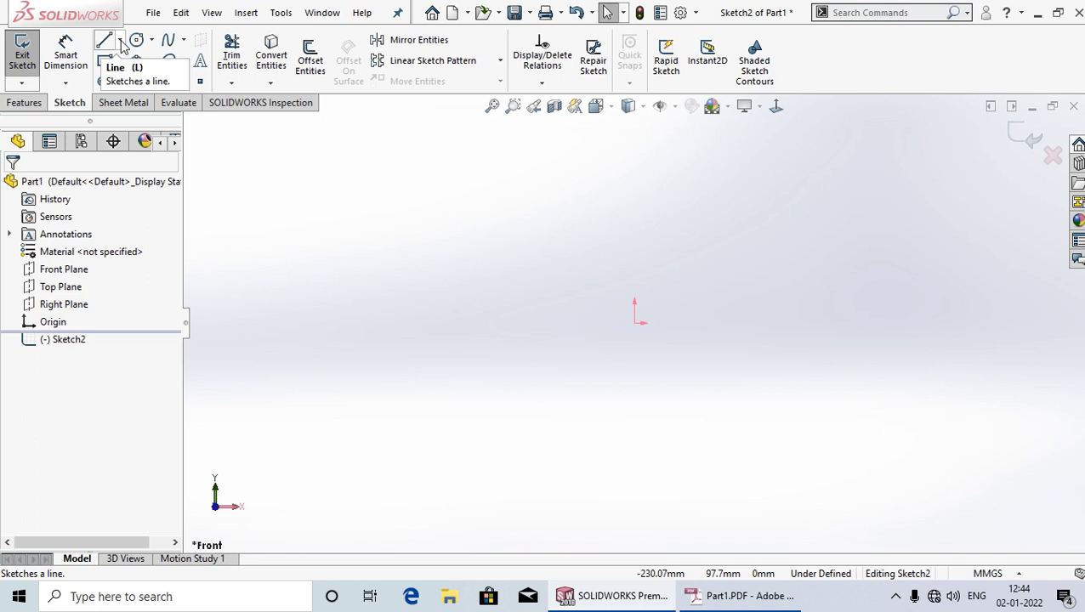
pyautogui.click(121, 40)
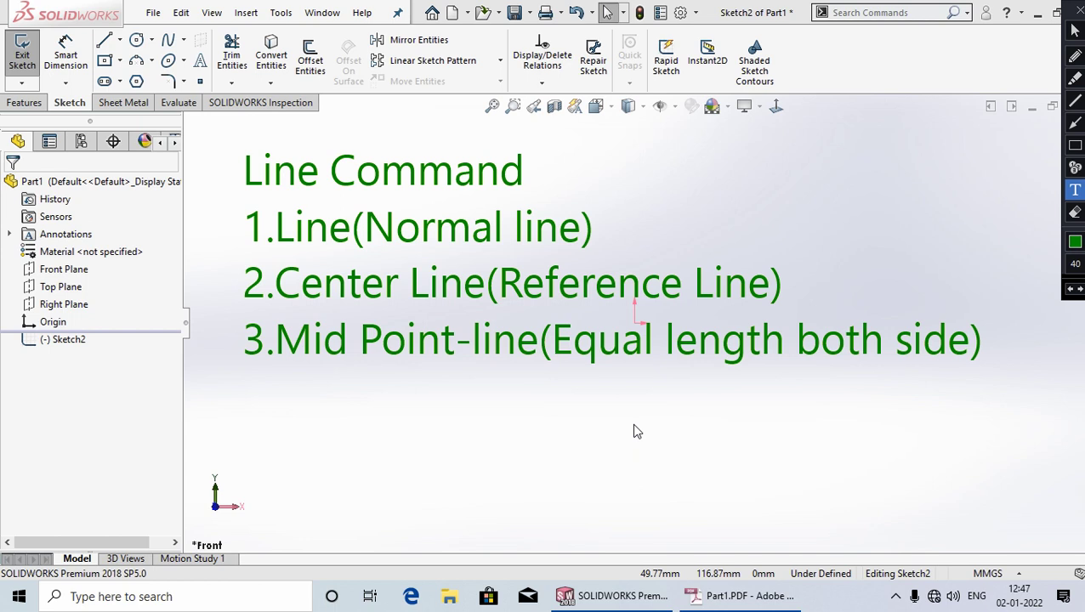
pyautogui.press('Escape')
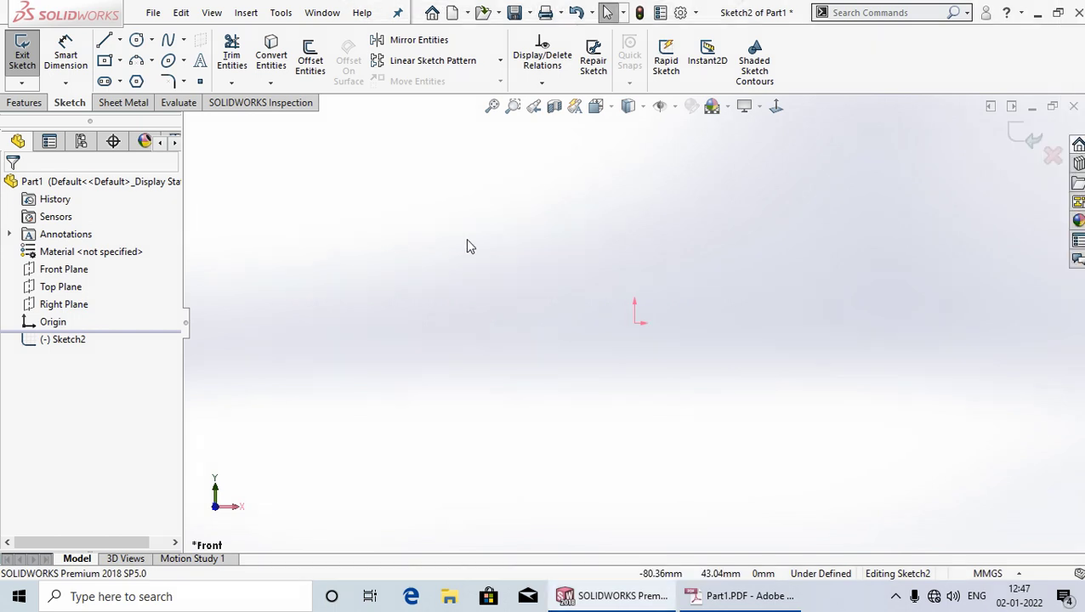
# - Draw a horizontal line about 176 mm long above the origin, running from left to right
pyautogui.click(105, 41)
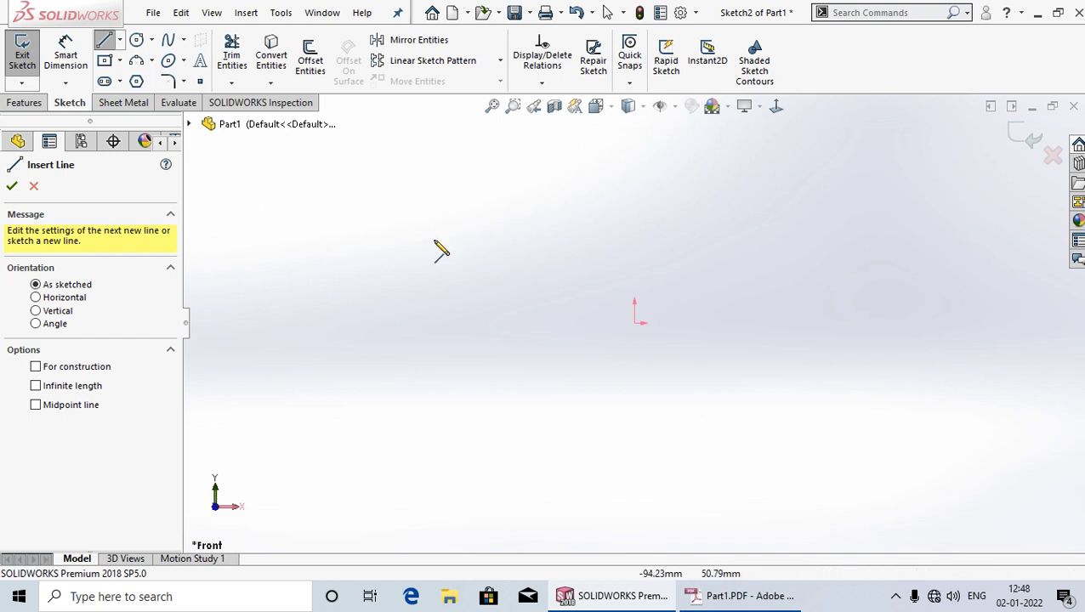
pyautogui.click(477, 255)
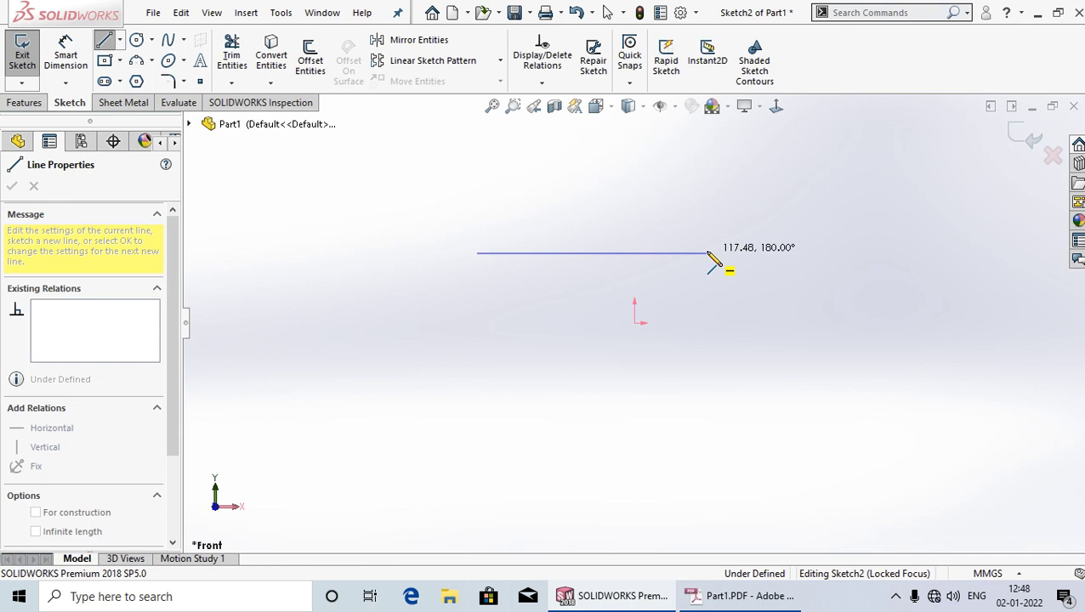
pyautogui.press('z')
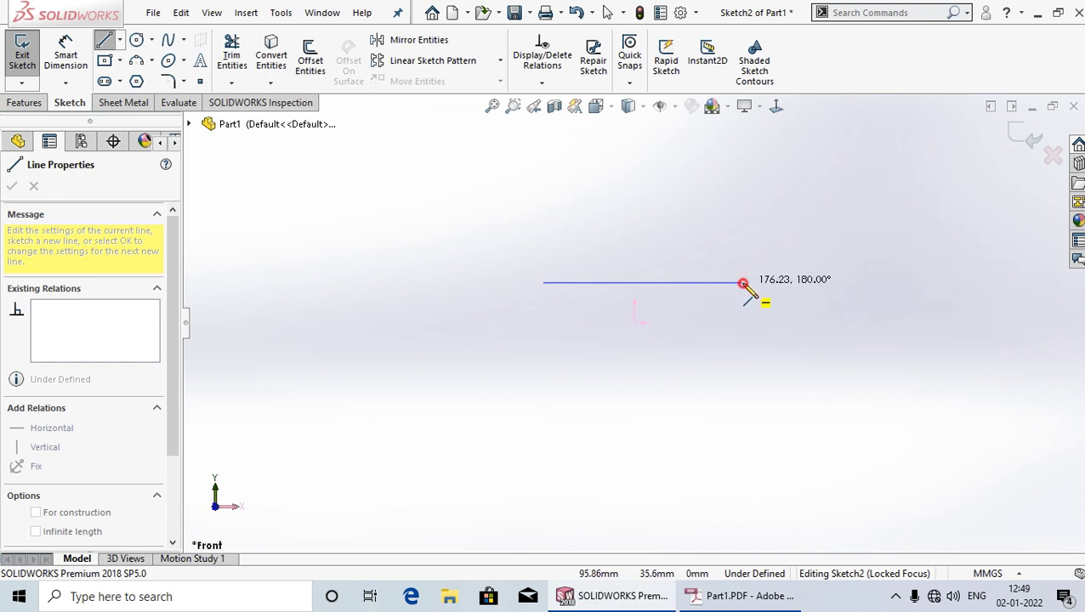
pyautogui.click(743, 283)
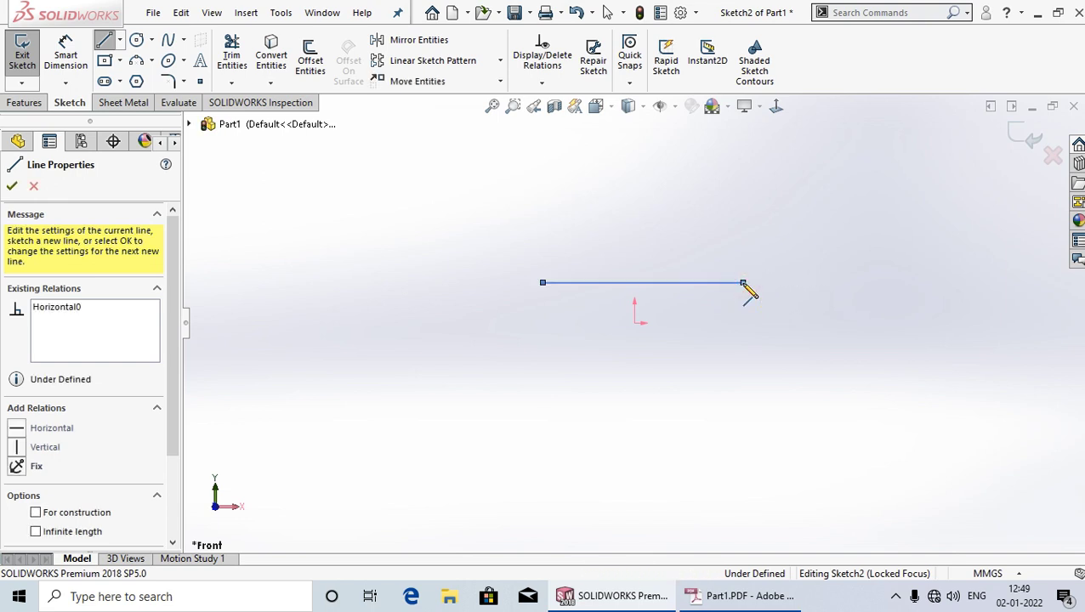
# - End the Line tool and select the single horizontal line to check its length
pyautogui.click(743, 283)
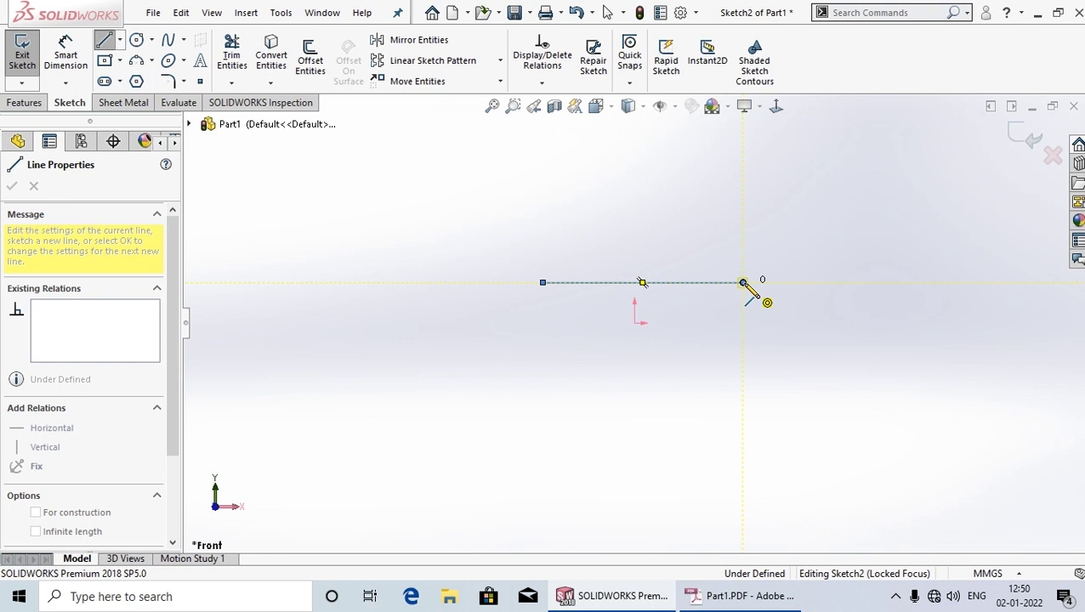
pyautogui.rightClick(743, 282)
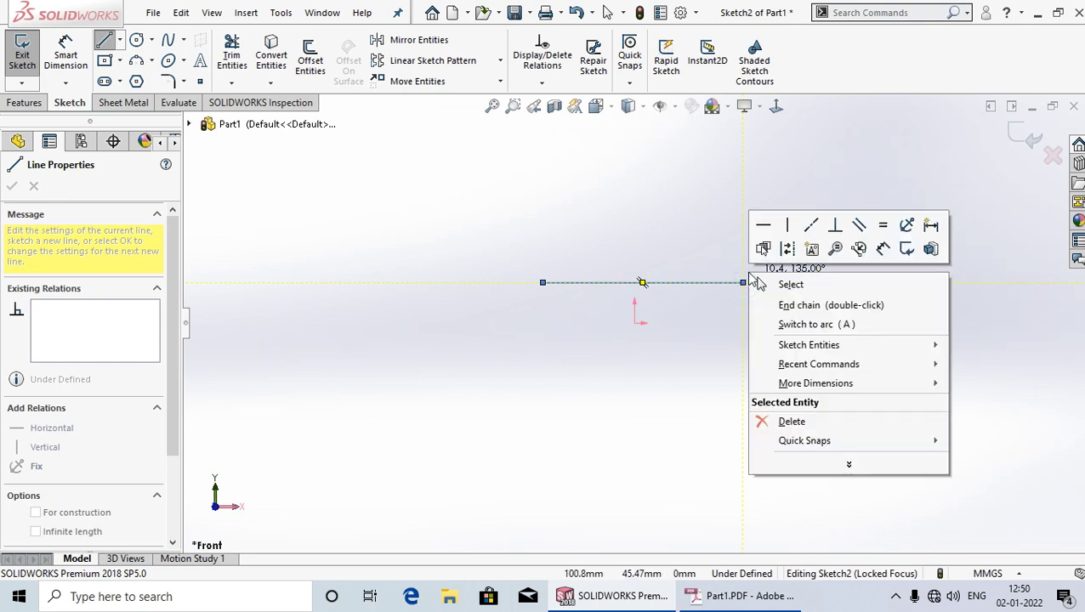
pyautogui.click(805, 289)
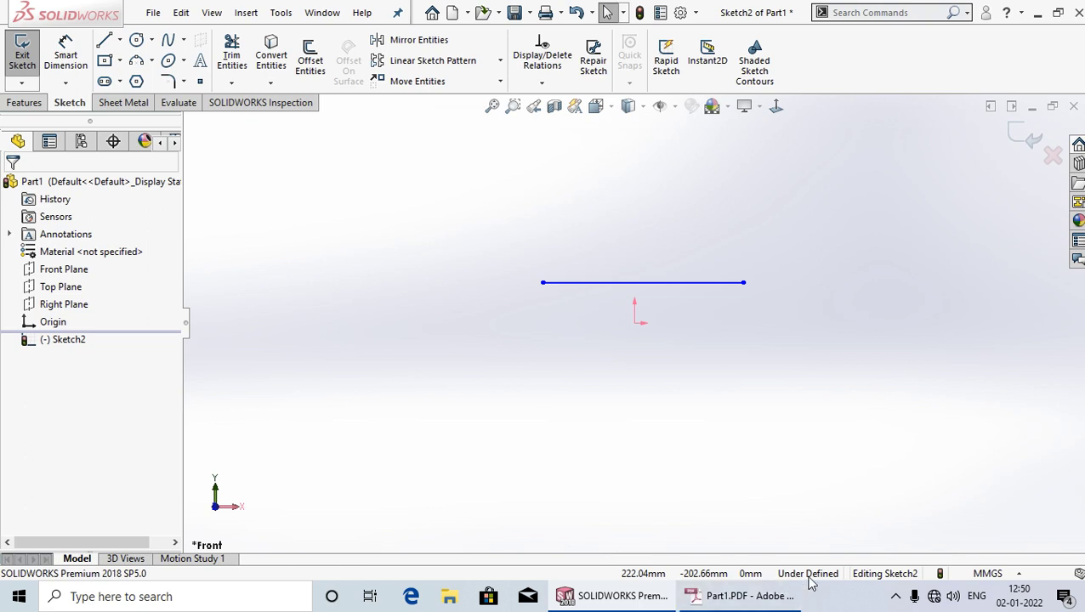
pyautogui.click(667, 293)
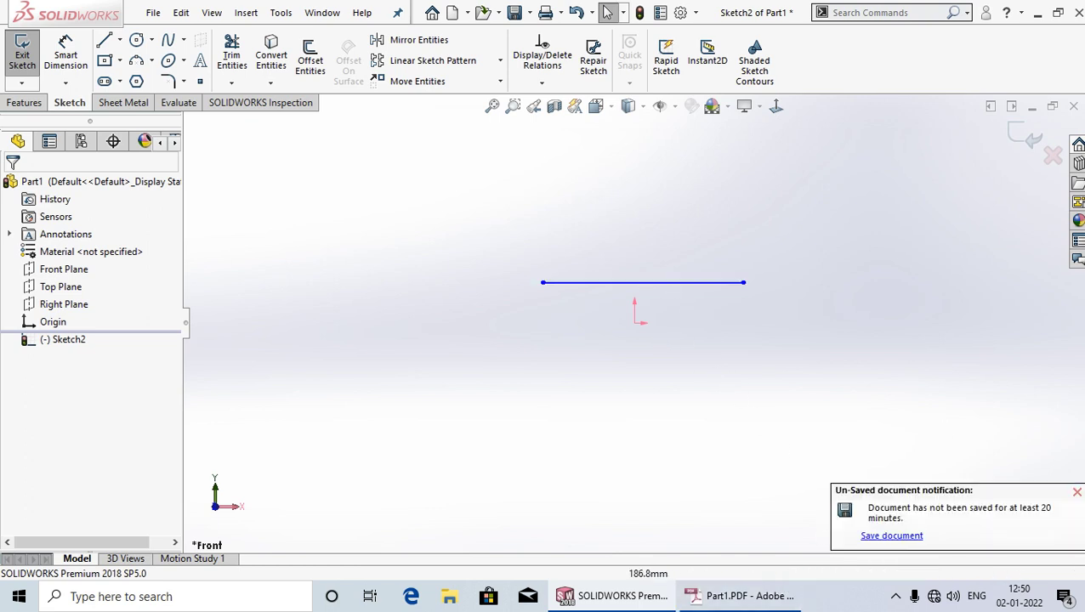
# - Close the Un-Saved document notification in the lower right corner
pyautogui.click(1075, 491)
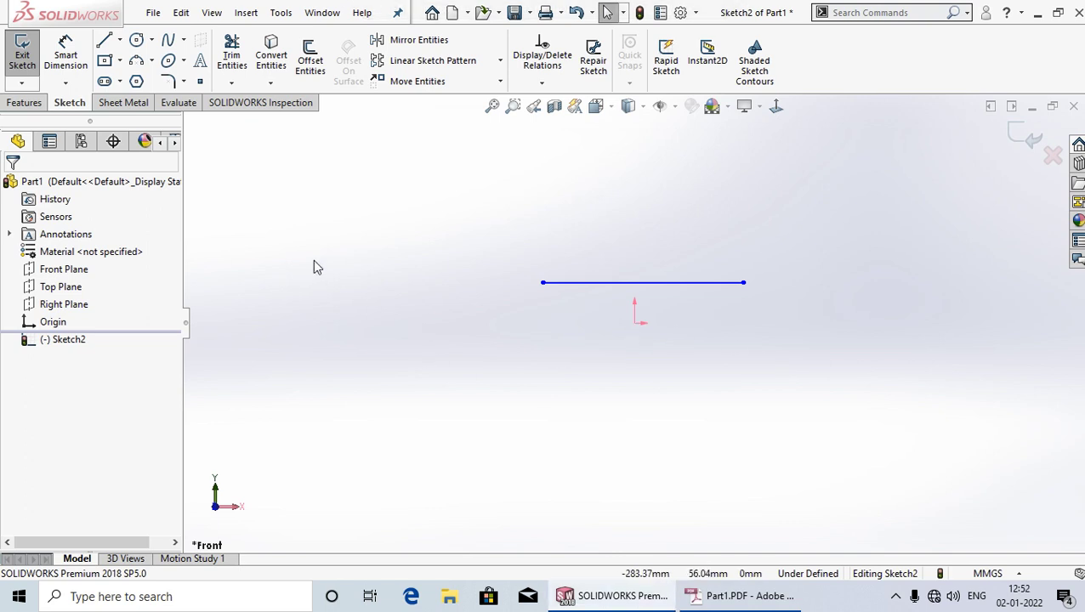
# - Give the horizontal line a 100 mm Smart Dimension placed below it
pyautogui.click(72, 55)
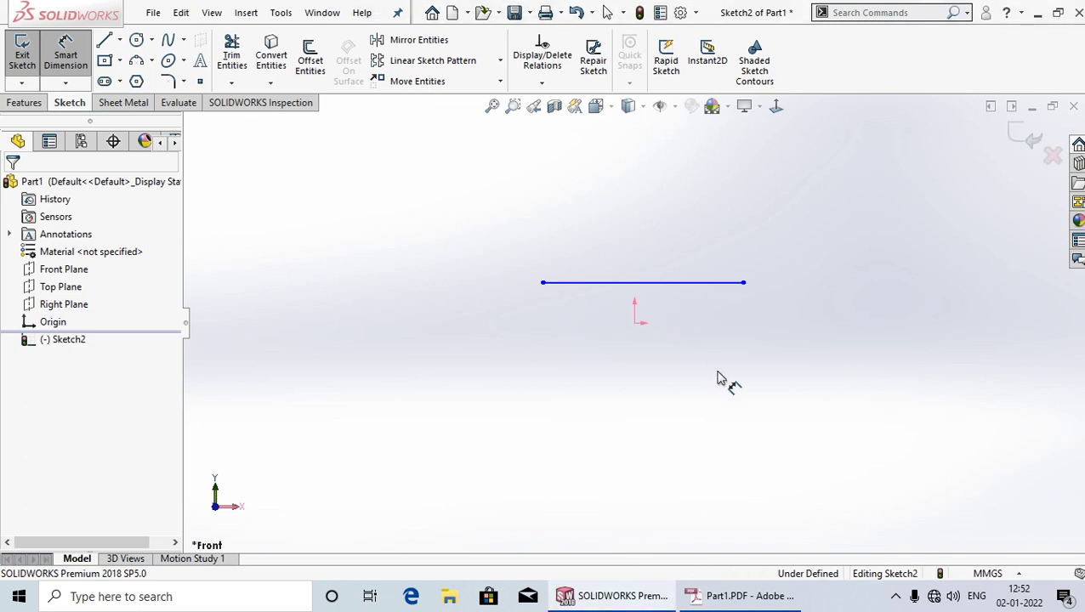
pyautogui.click(653, 284)
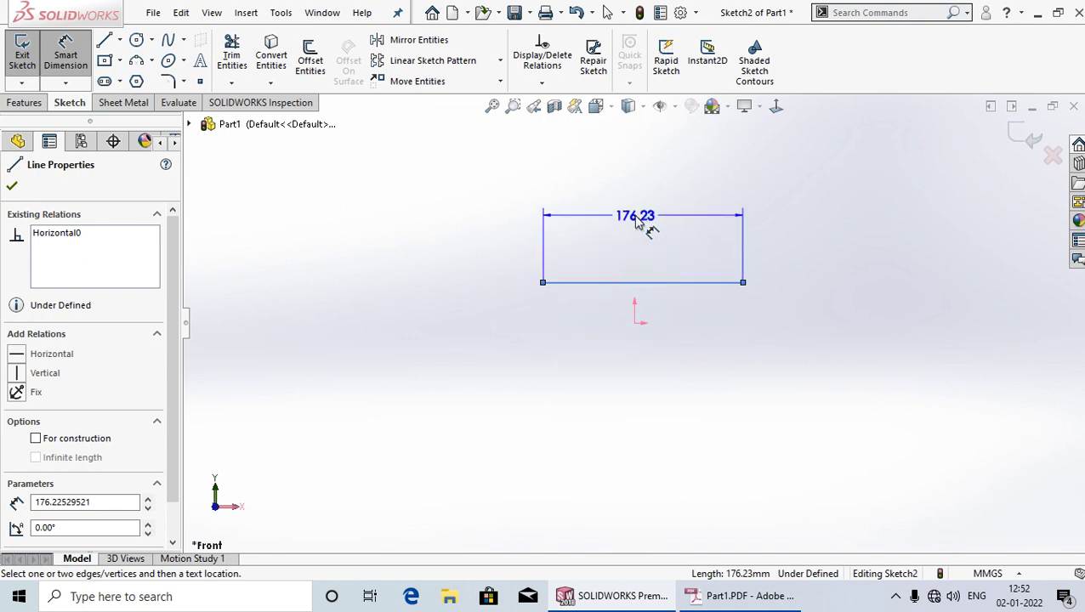
pyautogui.click(652, 367)
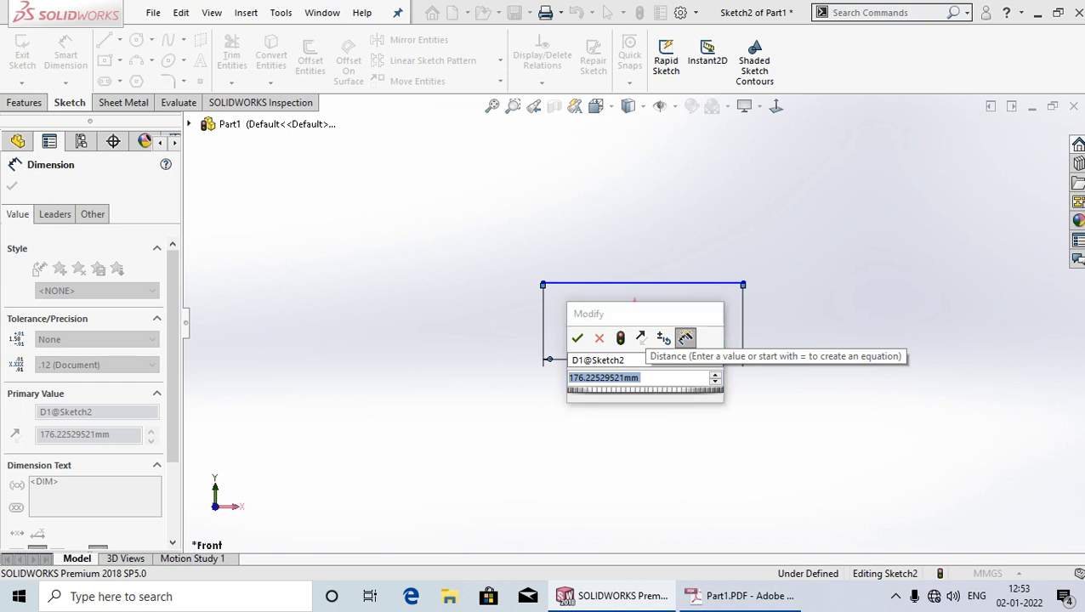
pyautogui.write('100')
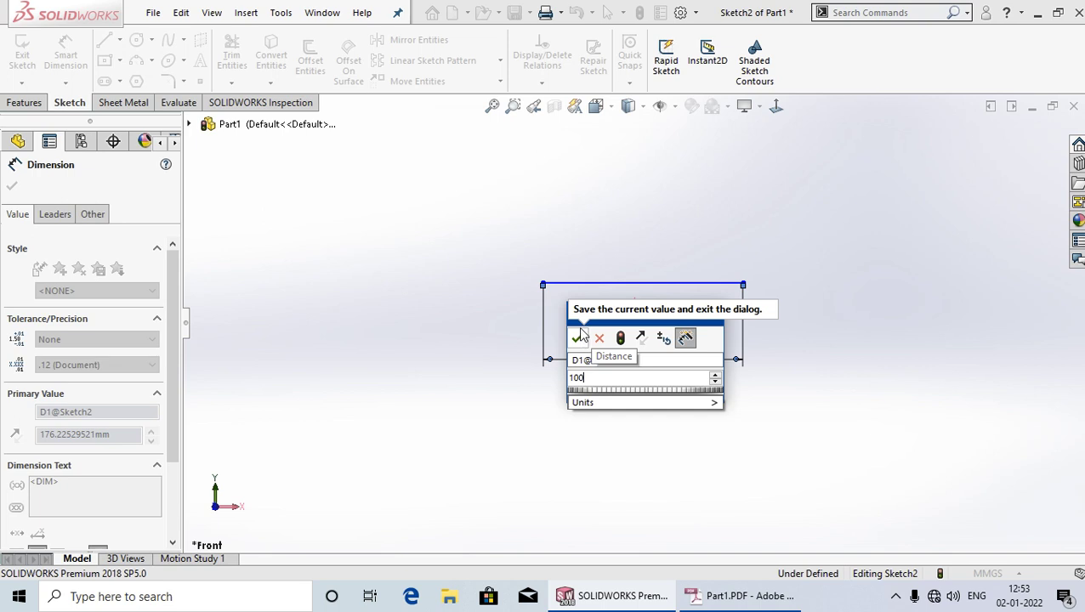
pyautogui.click(579, 337)
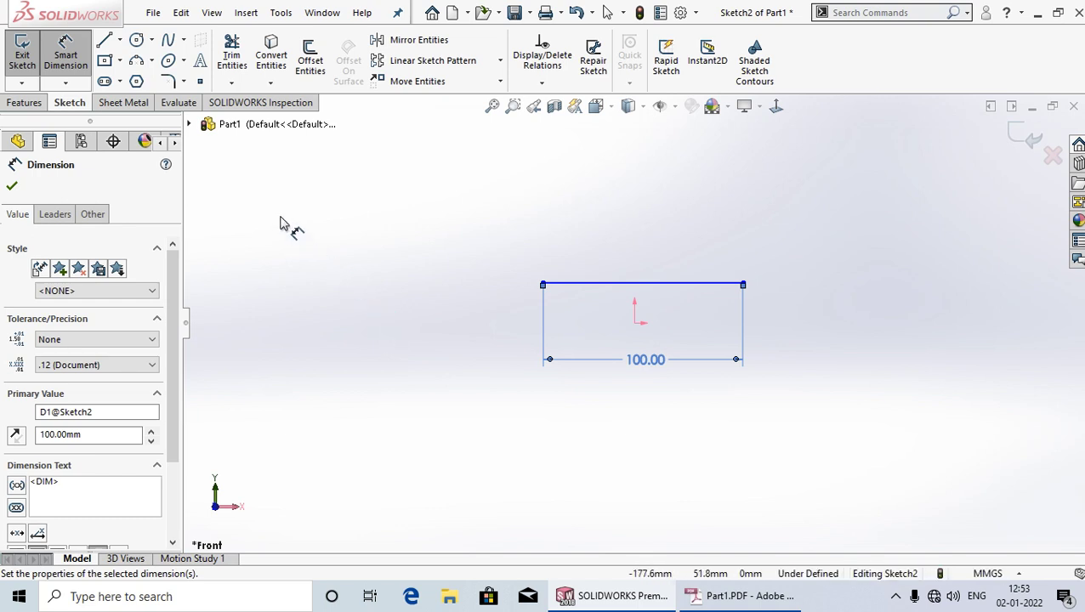
# - Add a Coincident relation between the line's left endpoint and the origin, fully defining the sketch
pyautogui.click(66, 59)
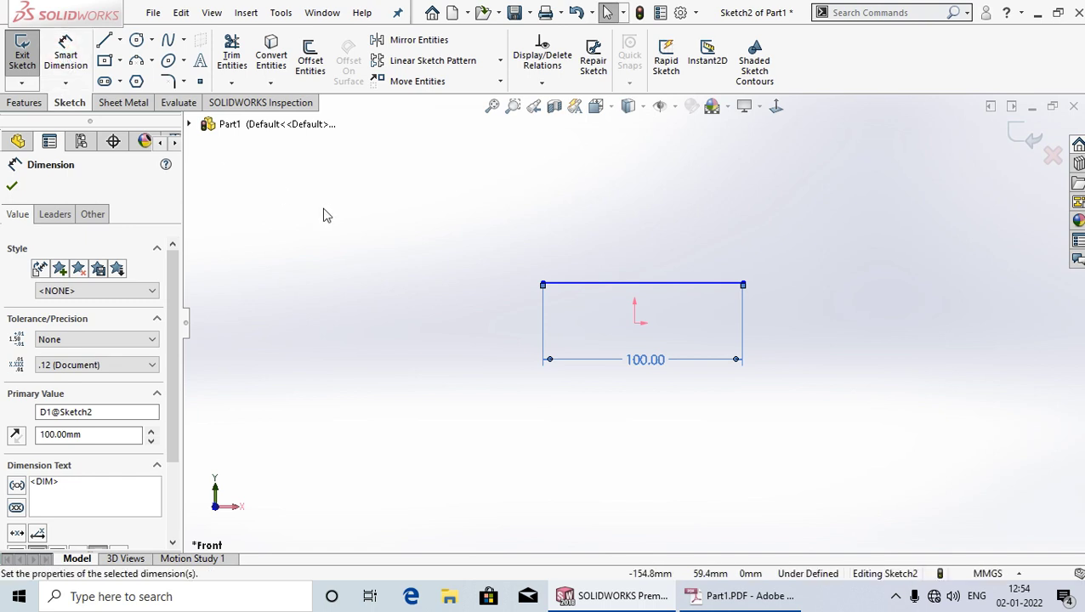
pyautogui.click(12, 185)
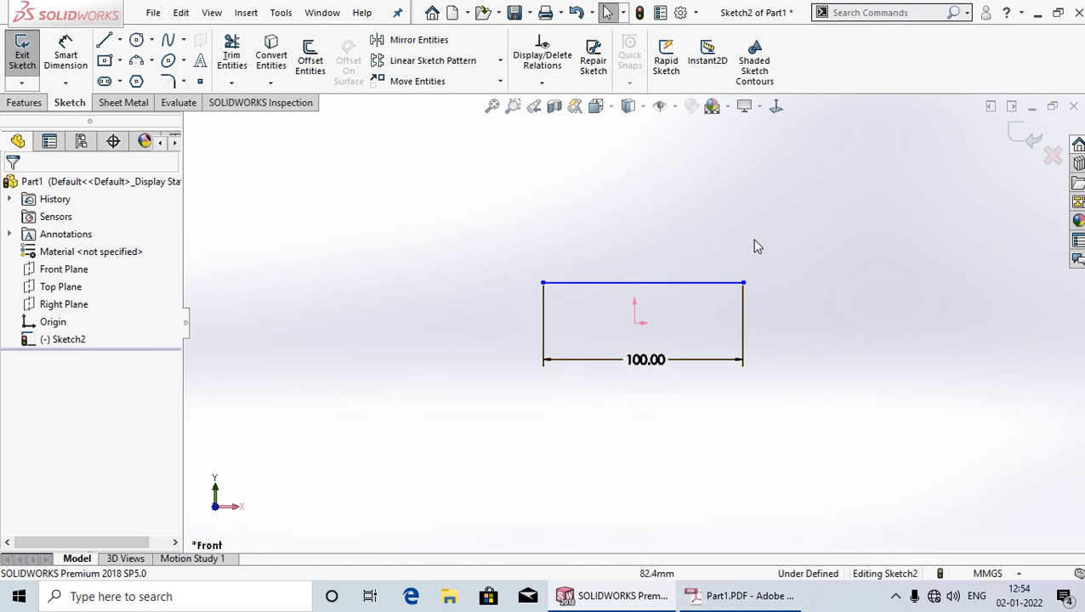
pyautogui.click(542, 283)
pyautogui.keyDown('ctrl'); pyautogui.click(635, 324); pyautogui.keyUp('ctrl')
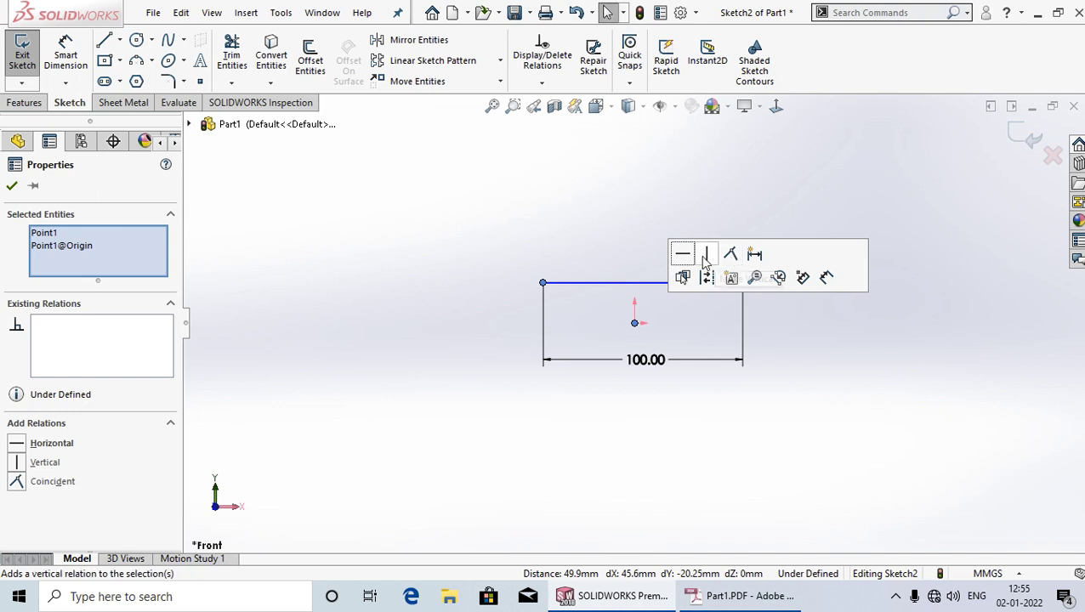
pyautogui.click(730, 253)
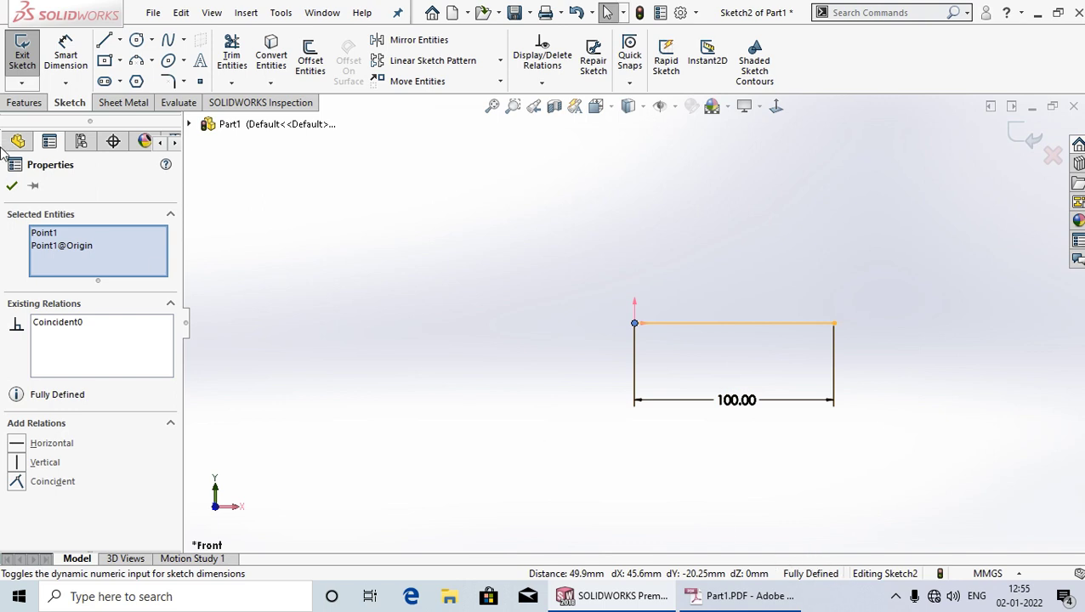
# - Box-select the line and its 100 mm dimension and delete them, leaving only the origin
pyautogui.click(12, 185)
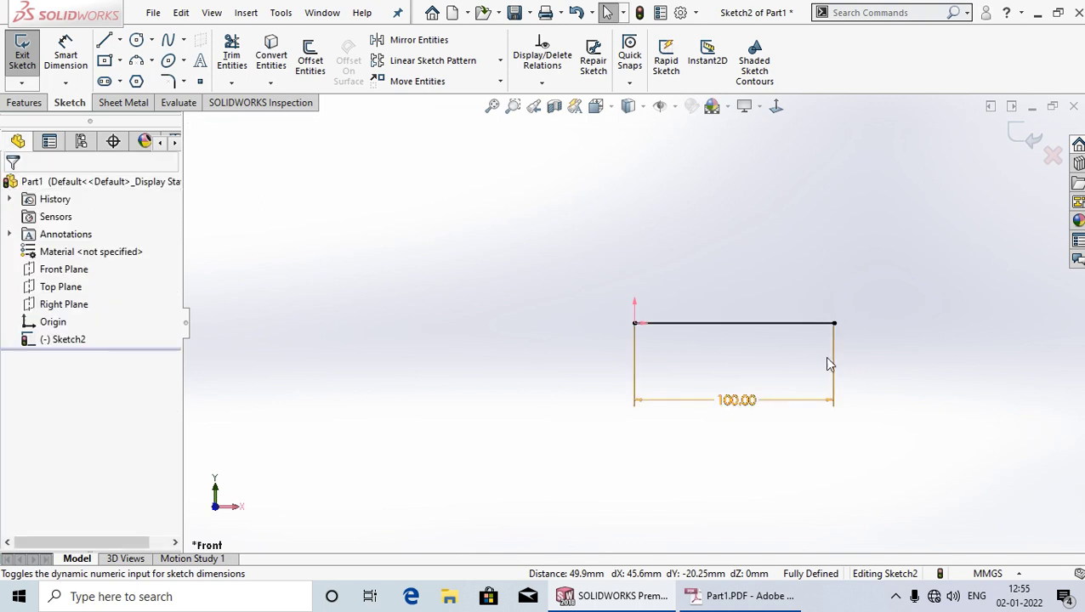
pyautogui.scroll(-2, 829, 357)
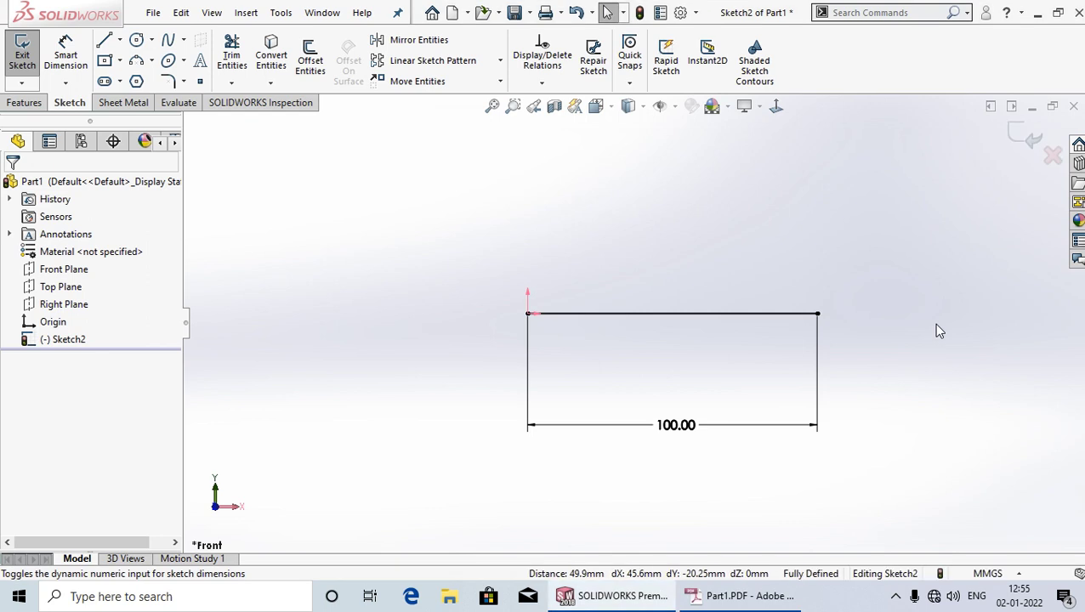
pyautogui.moveTo(916, 435); pyautogui.dragTo(485, 214)
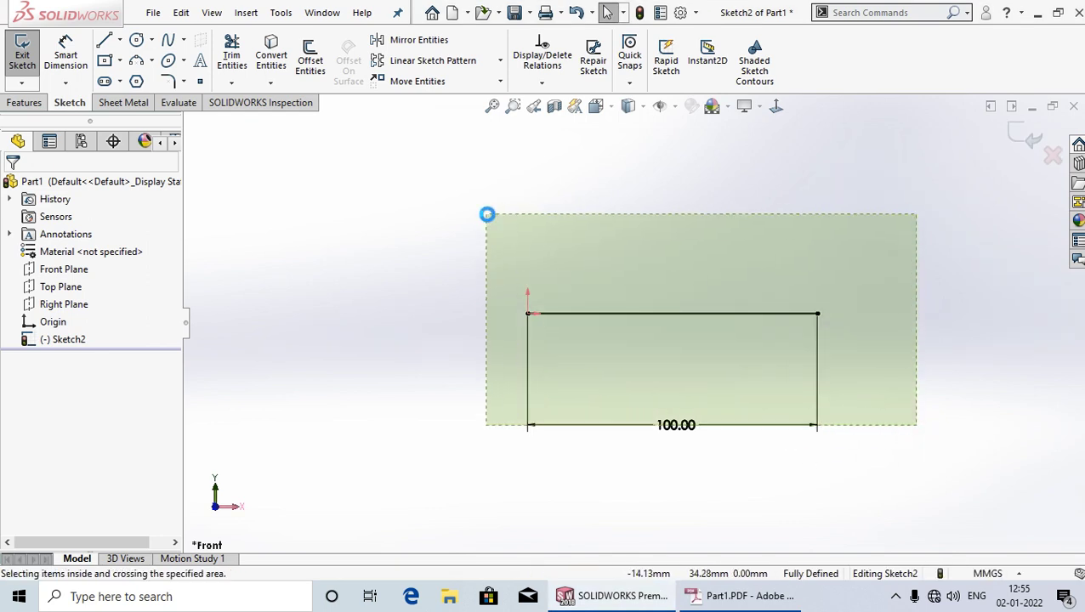
pyautogui.press('Delete')
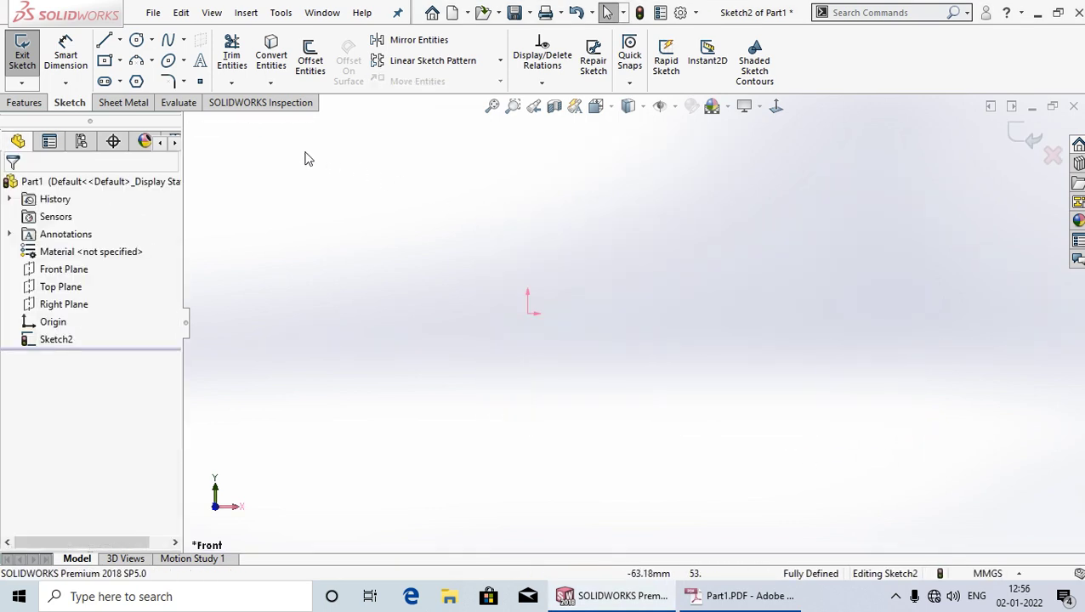
pyautogui.click(121, 41)
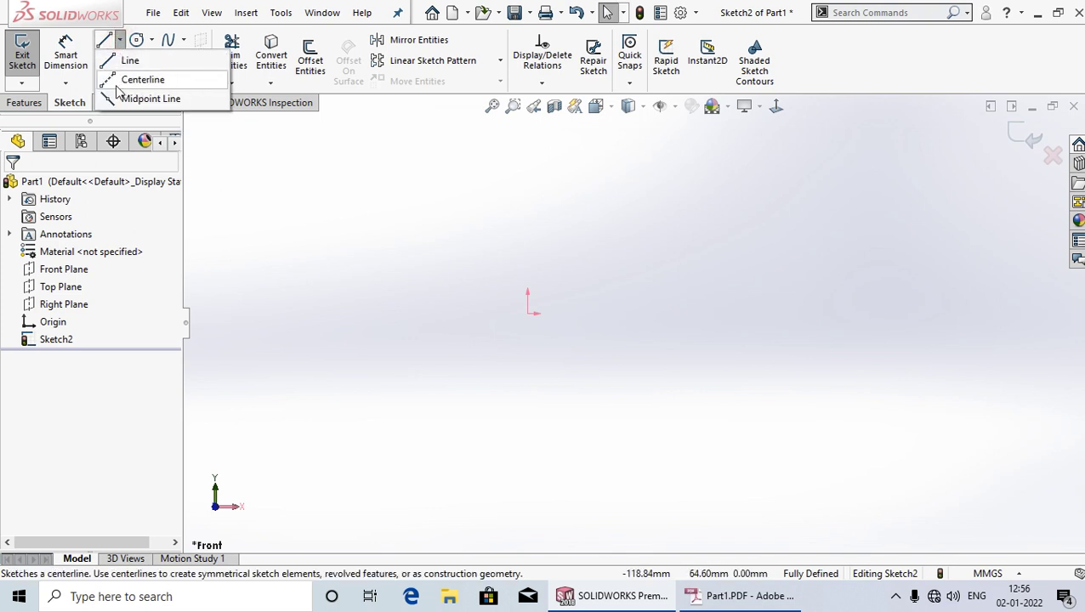
pyautogui.click(133, 80)
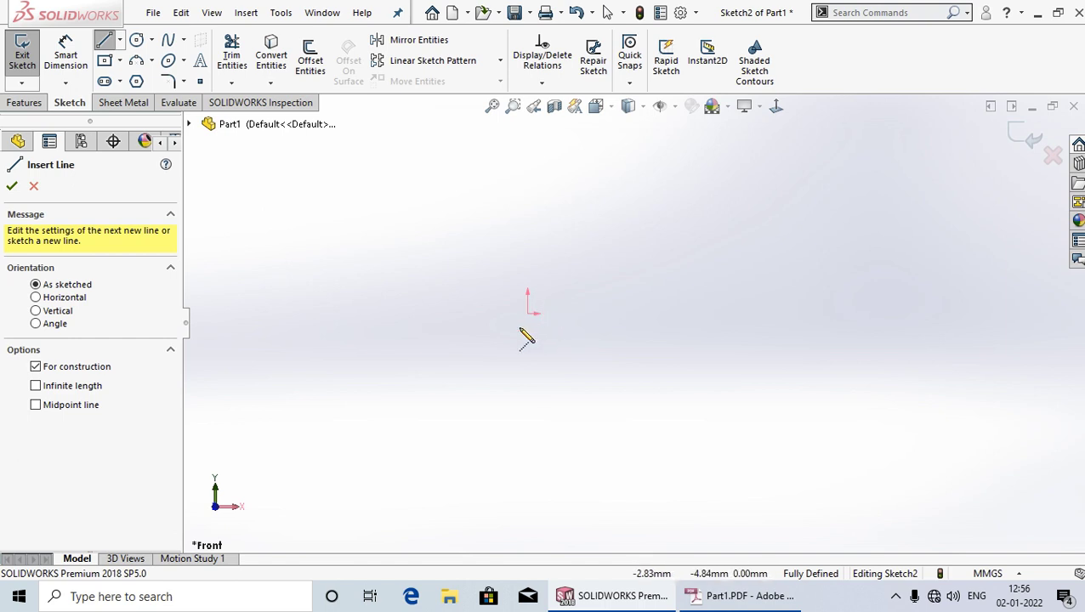
pyautogui.click(527, 312)
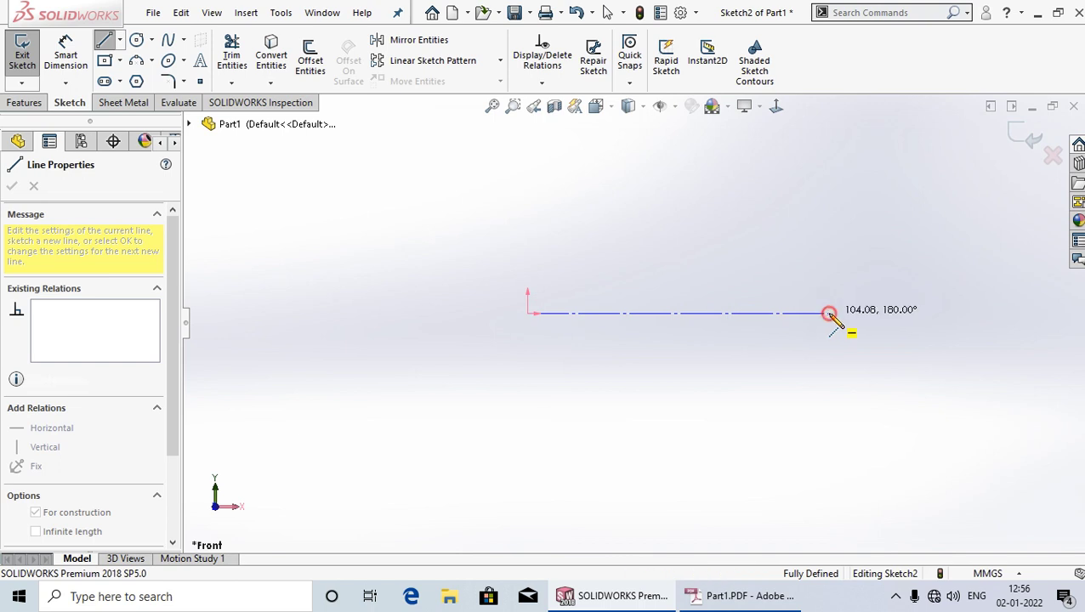
pyautogui.click(829, 314)
pyautogui.rightClick(829, 315)
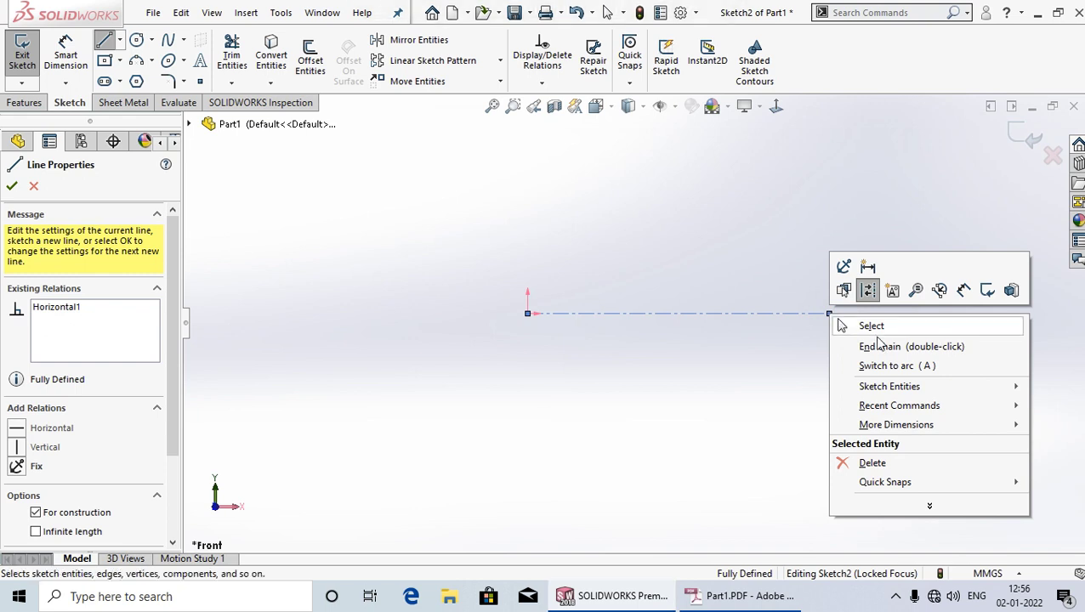
pyautogui.click(867, 326)
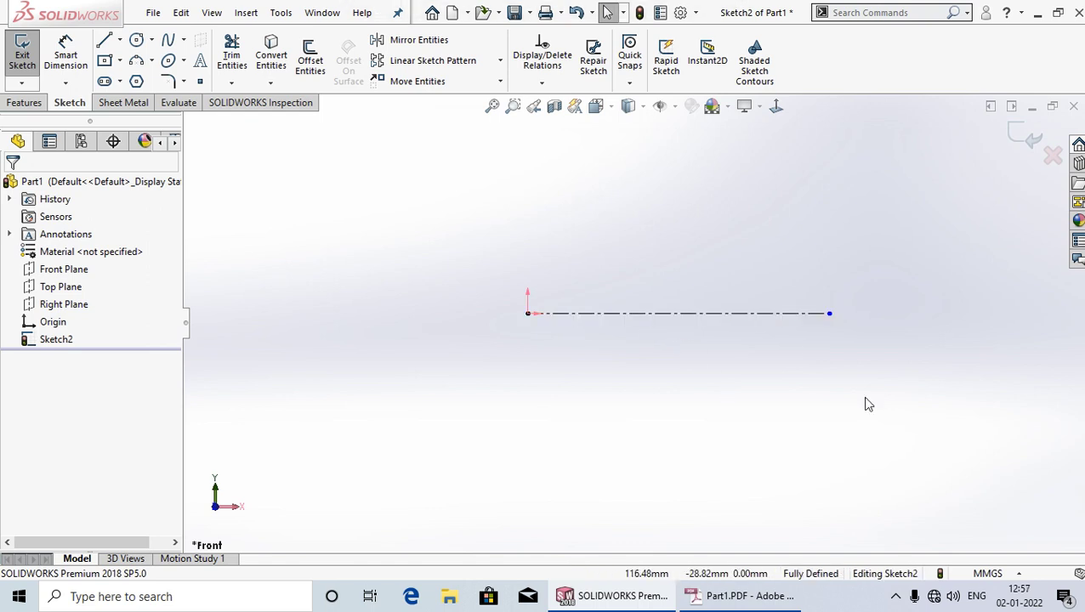
pyautogui.moveTo(901, 382); pyautogui.dragTo(431, 256)
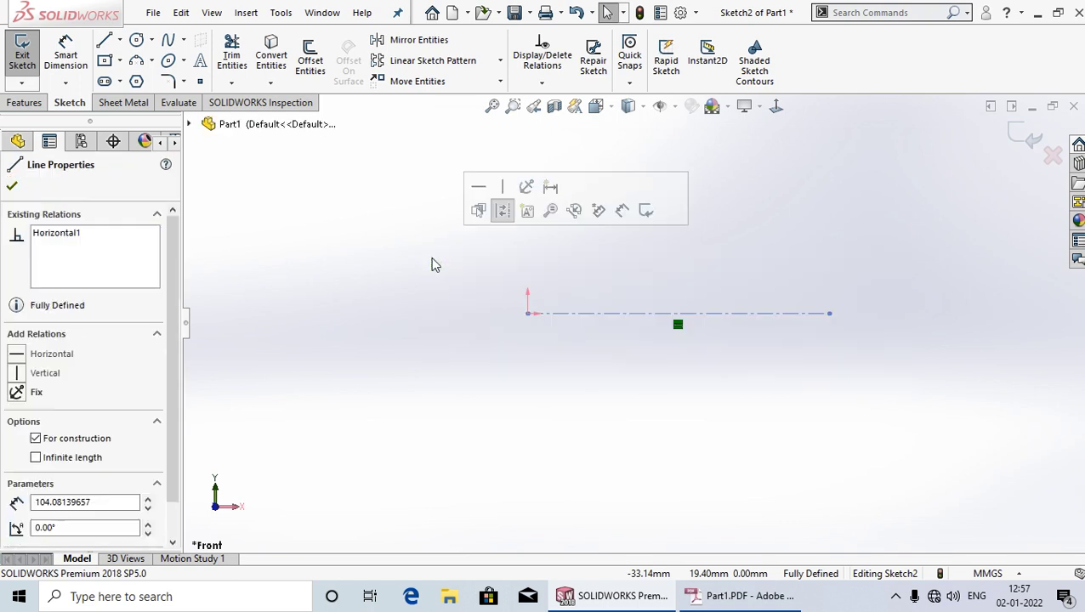
pyautogui.press('Delete')
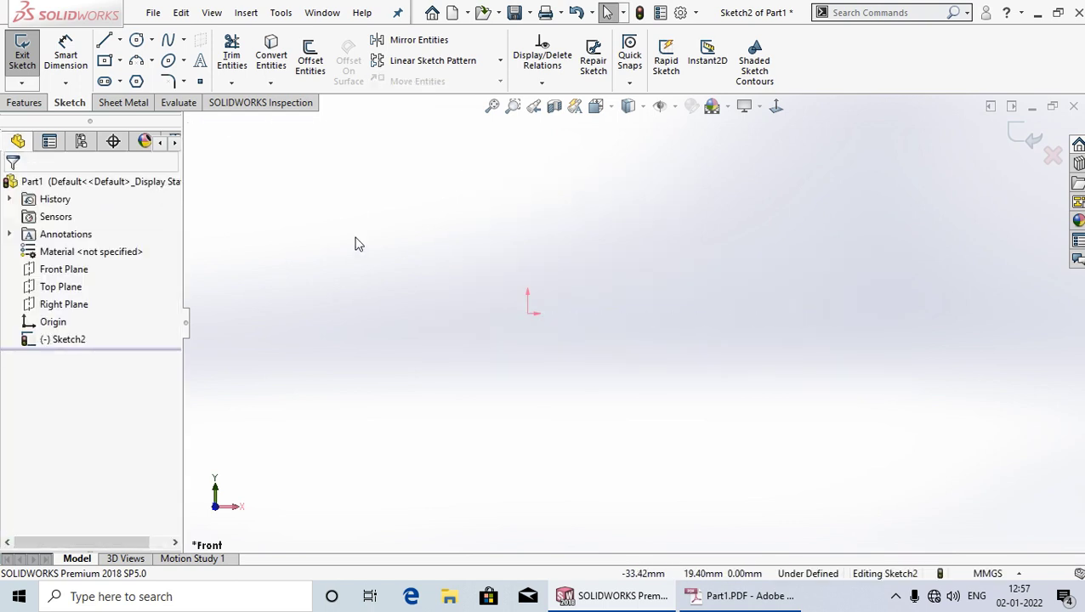
# - Draw a horizontal Midpoint Line centred on the origin, extending left
pyautogui.click(121, 47)
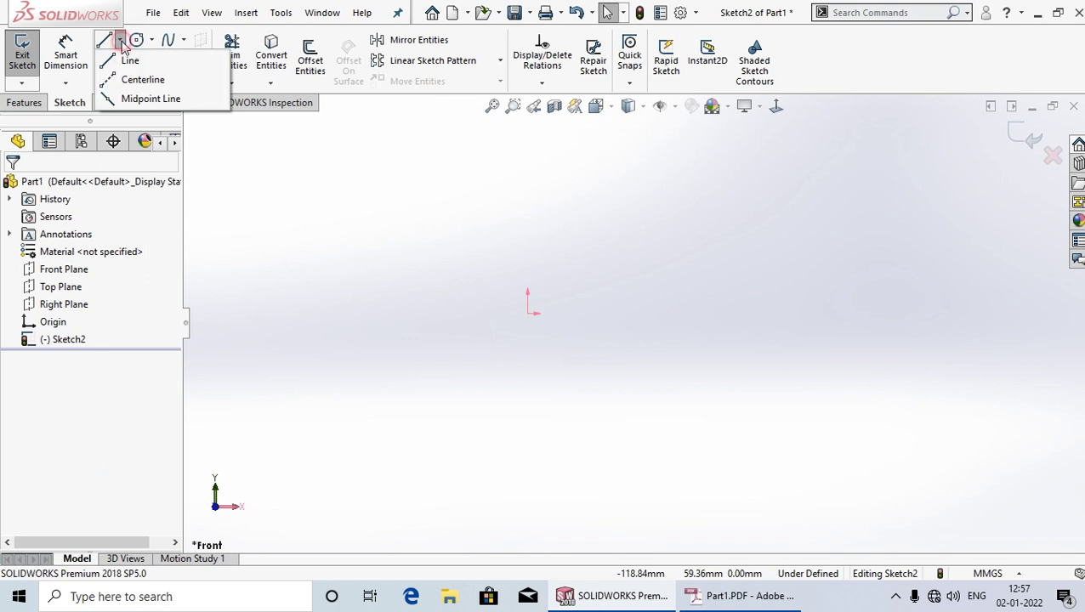
pyautogui.click(154, 99)
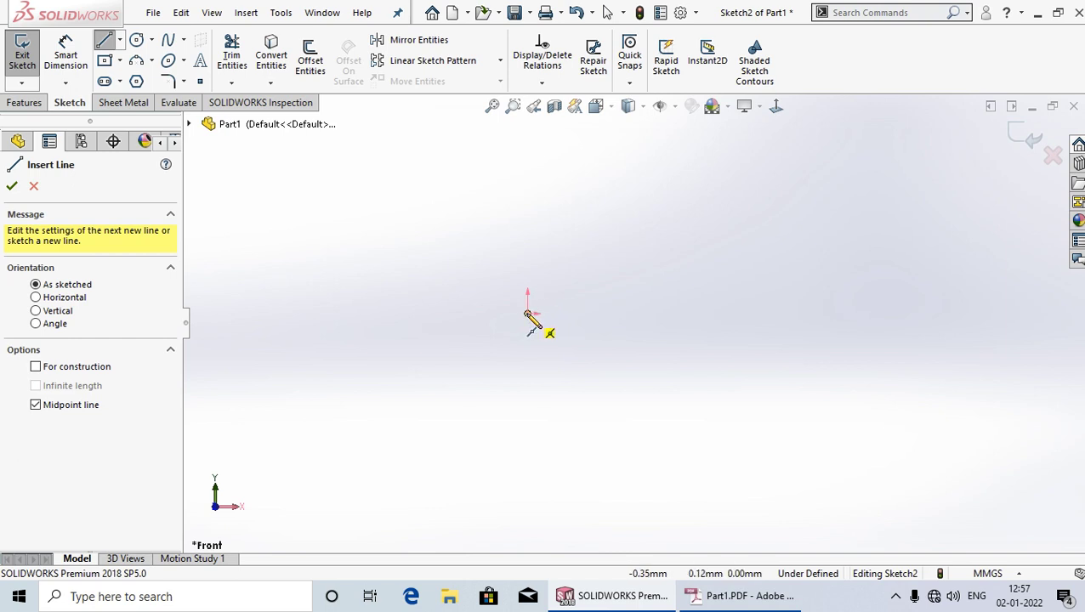
pyautogui.click(527, 314)
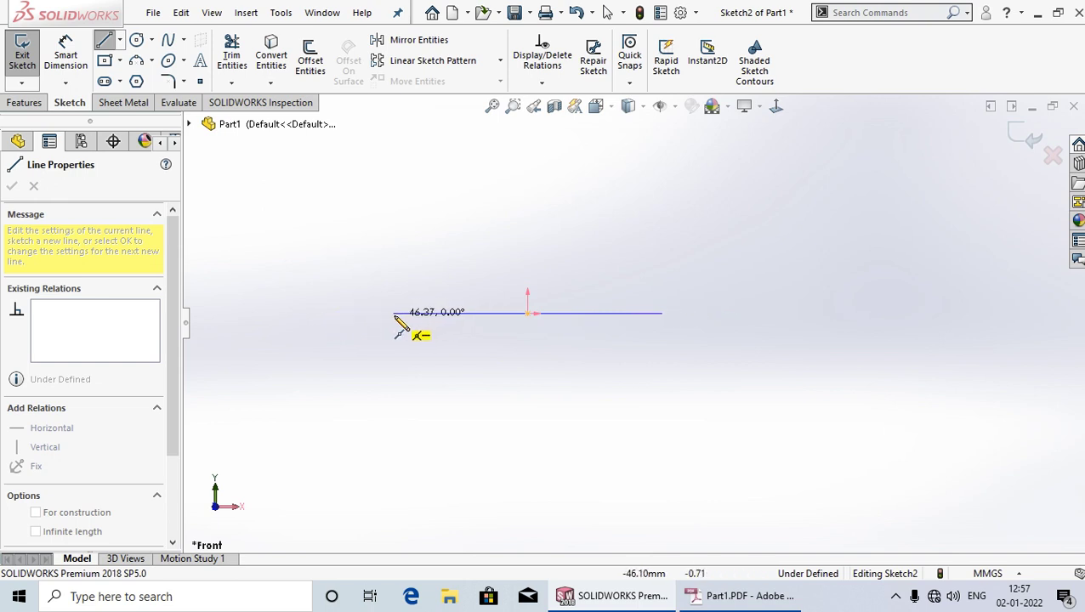
pyautogui.click(400, 313)
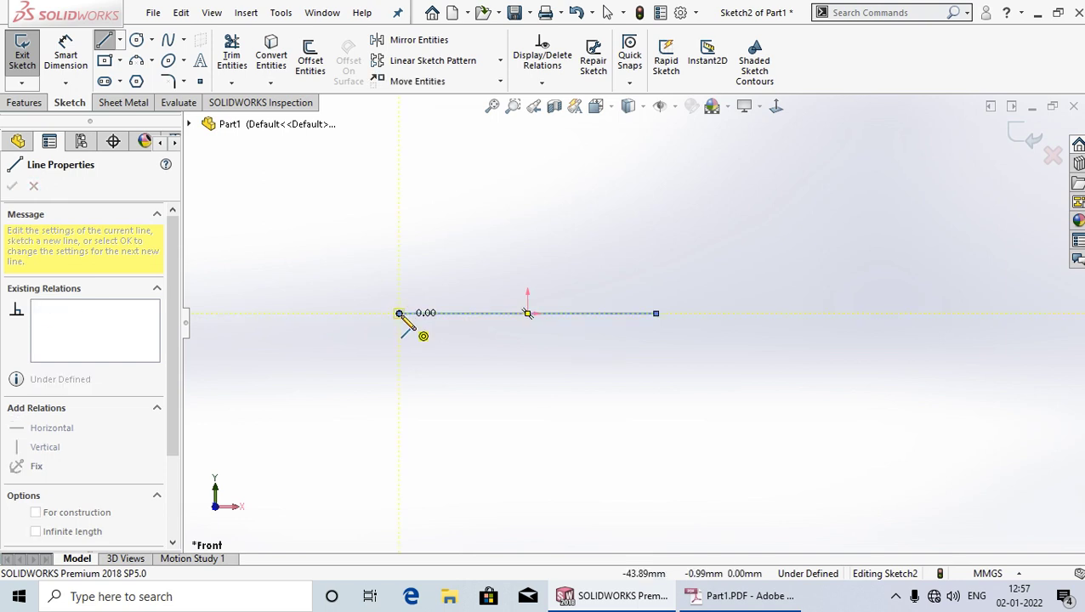
# - Finish the midpoint line and dimension its length as 100 mm
pyautogui.rightClick(399, 314)
pyautogui.click(444, 328)
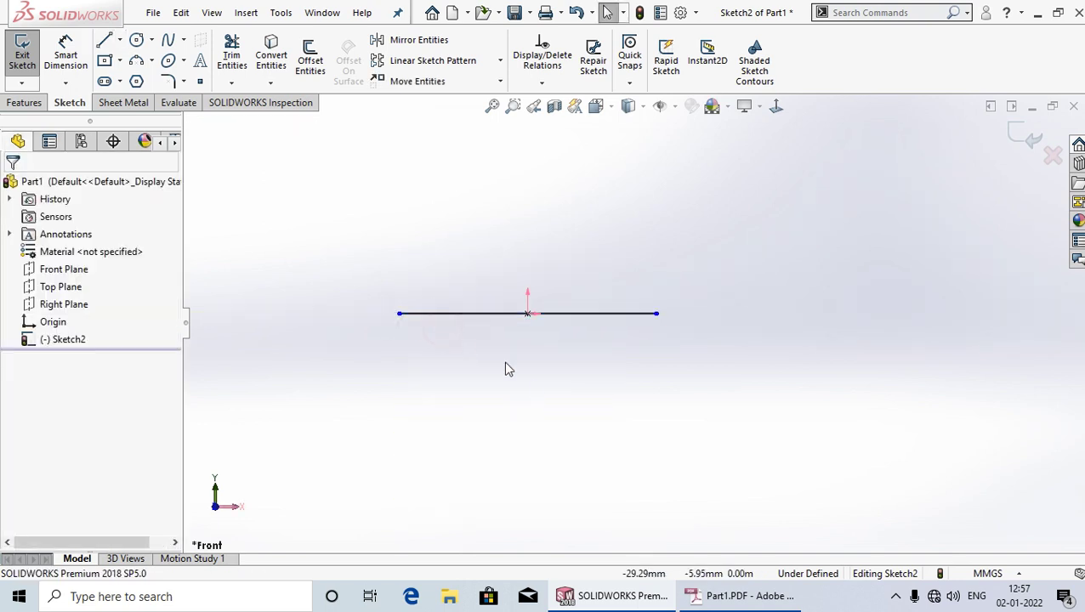
pyautogui.moveTo(473, 459); pyautogui.dragTo(473, 399, button='right')
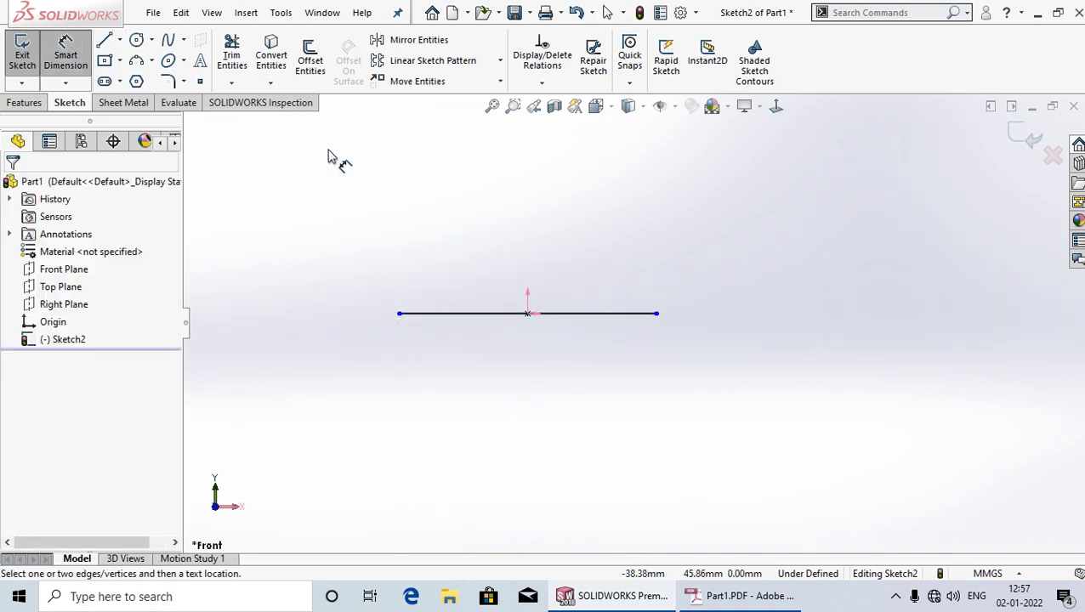
pyautogui.click(459, 321)
pyautogui.click(516, 420)
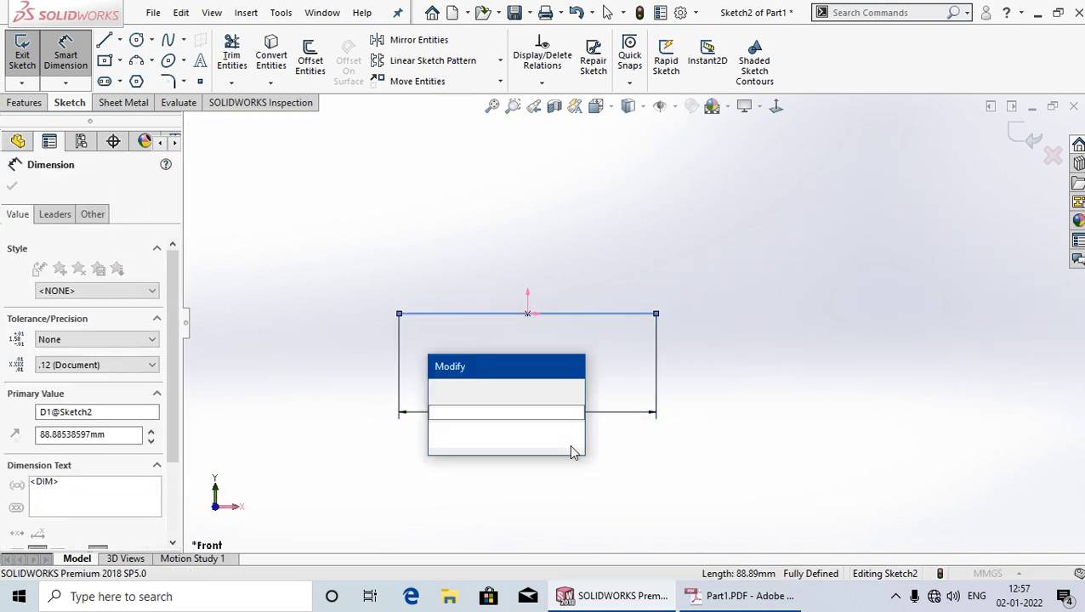
pyautogui.write('100')
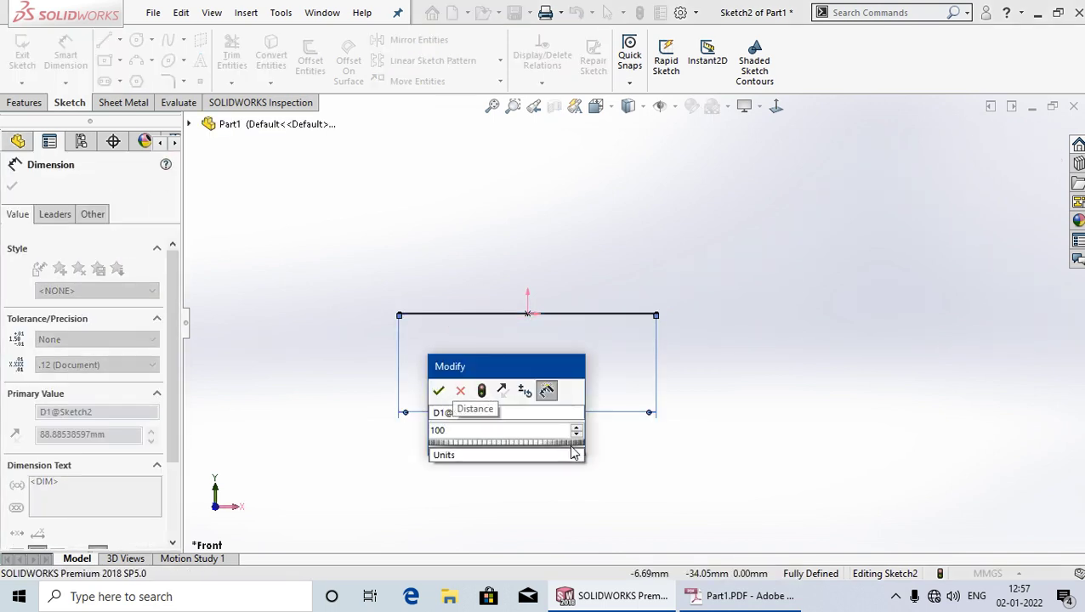
pyautogui.press('Return')
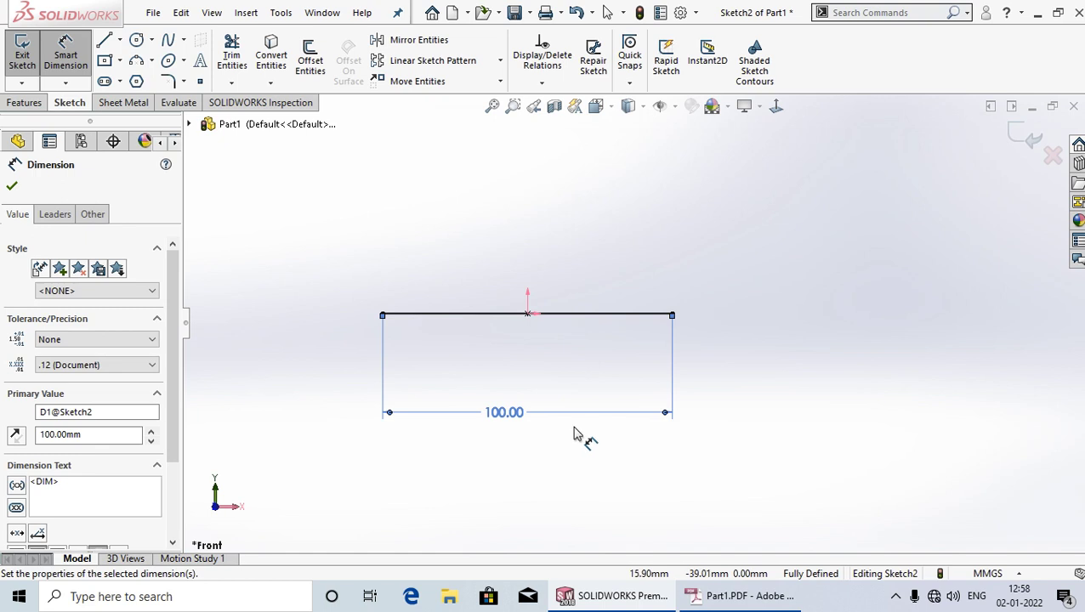
# - Try 50 mm dimensions from each line end to the midpoint, cancelling both
pyautogui.click(527, 314)
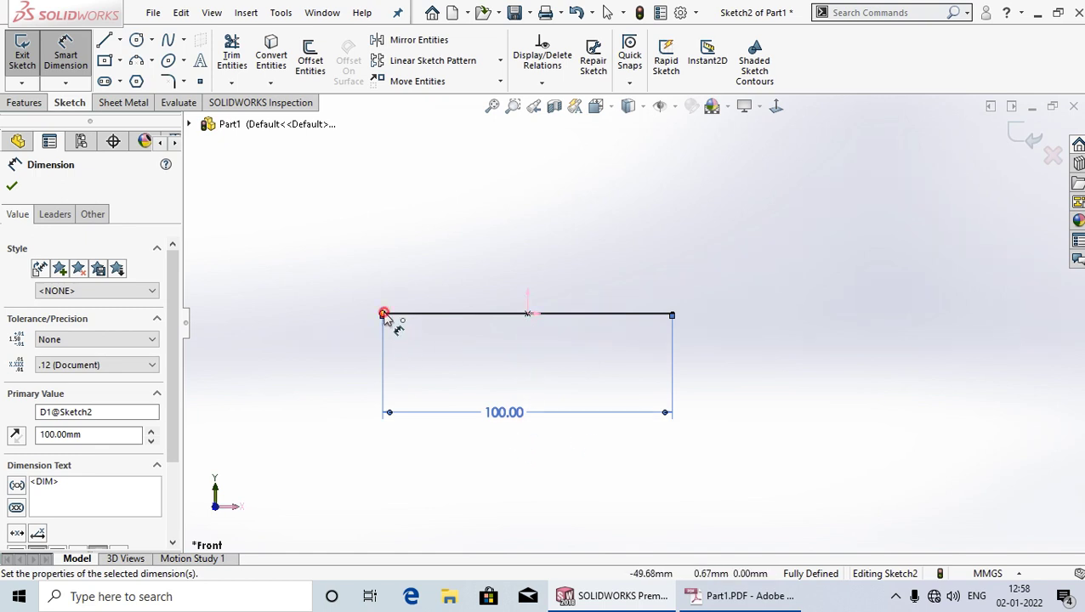
pyautogui.click(382, 315)
pyautogui.click(528, 315)
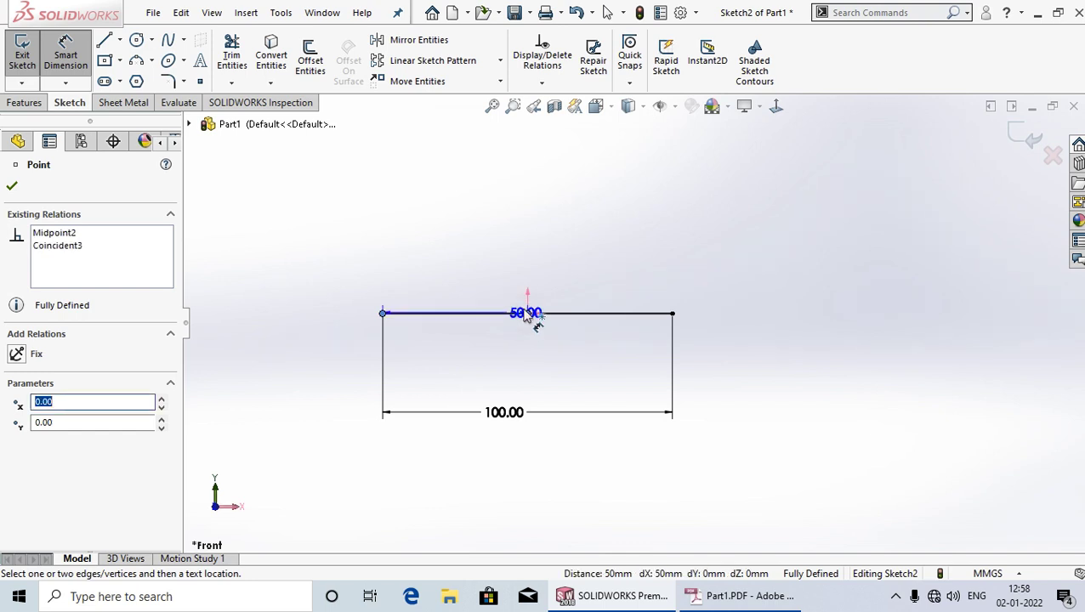
pyautogui.press('Escape')
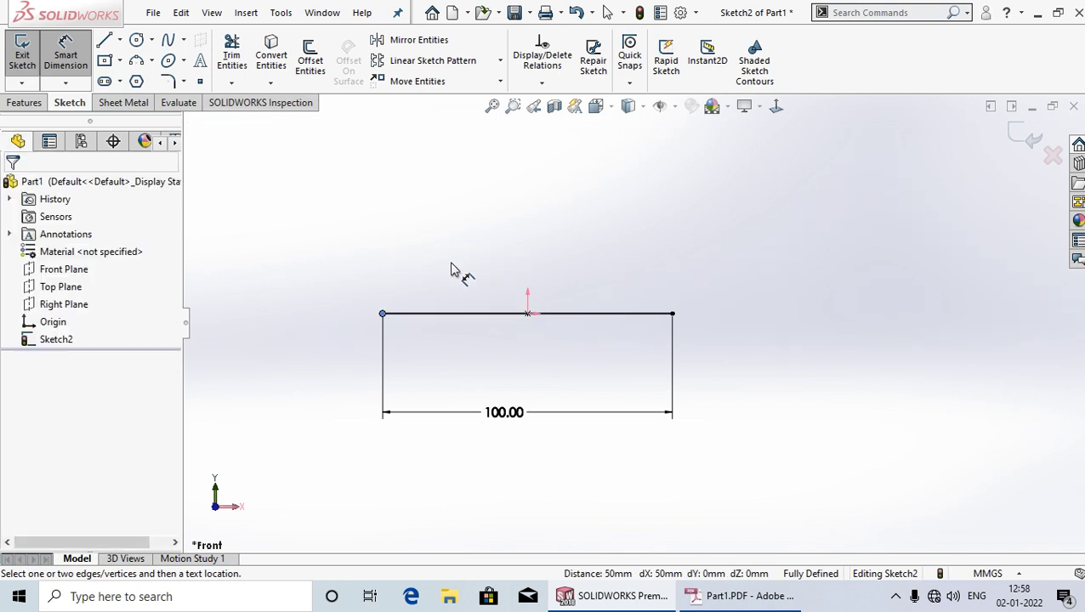
pyautogui.click(527, 314)
pyautogui.click(672, 314)
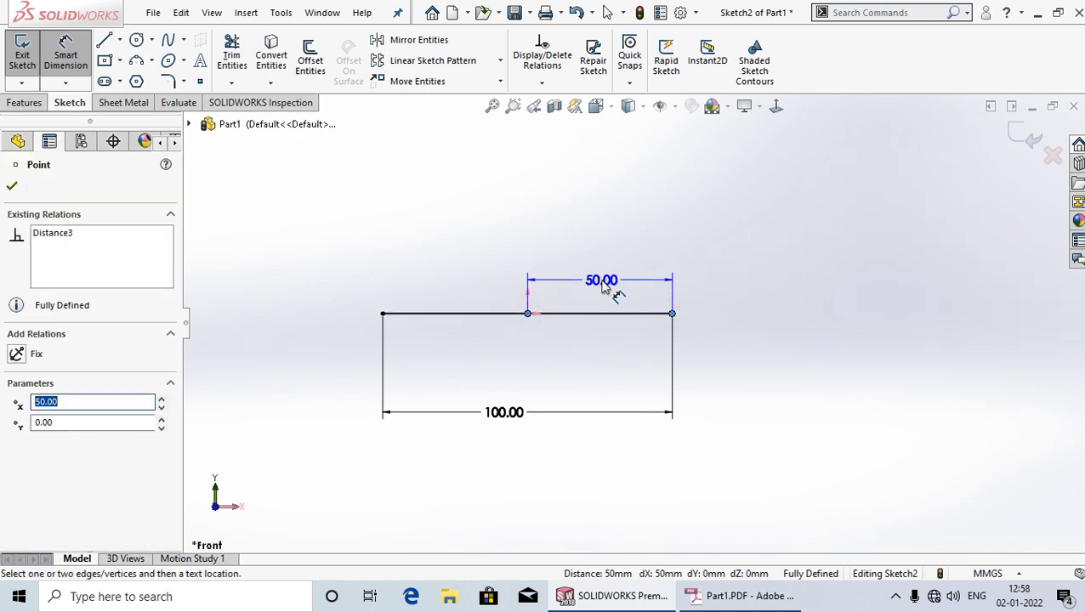
pyautogui.press('Escape')
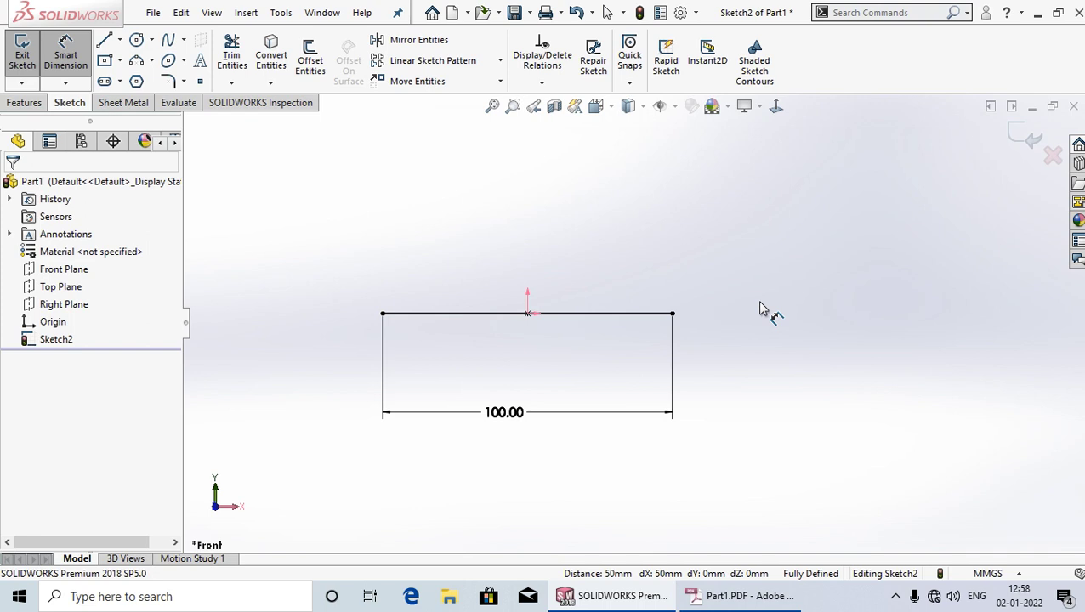
pyautogui.press('Escape')
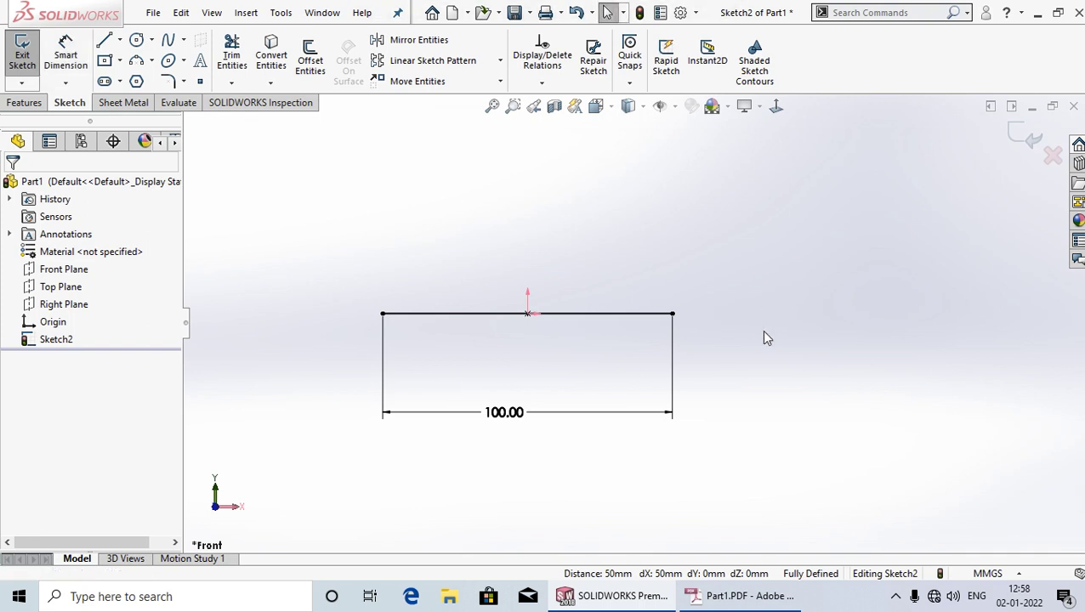
# - Delete the midpoint line and its 100 mm dimension, then consult the Part1.PDF reference drawing
pyautogui.moveTo(823, 477); pyautogui.dragTo(339, 198)
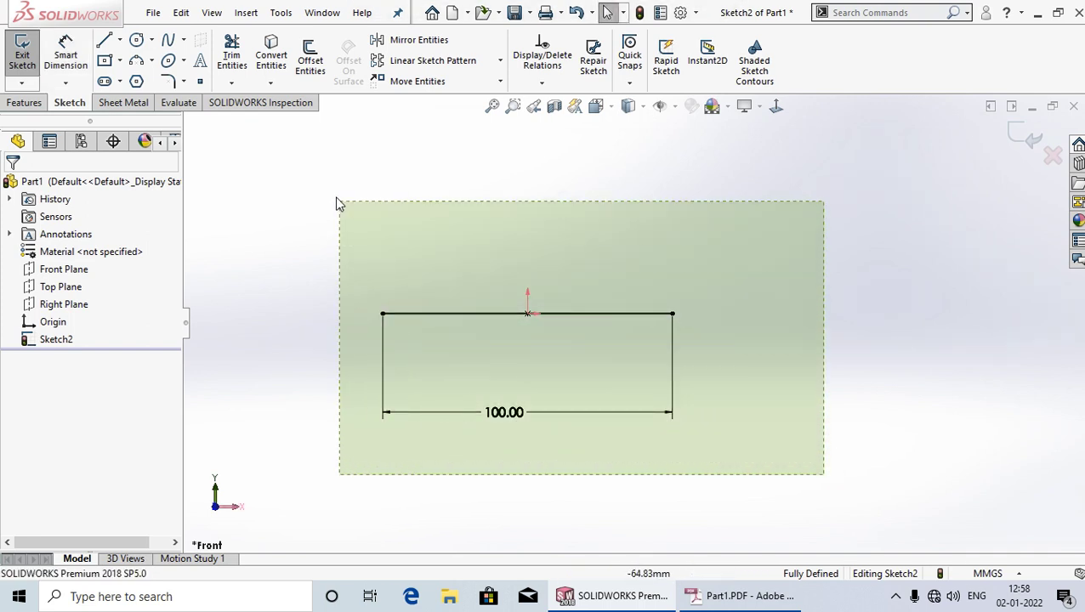
pyautogui.press('Delete')
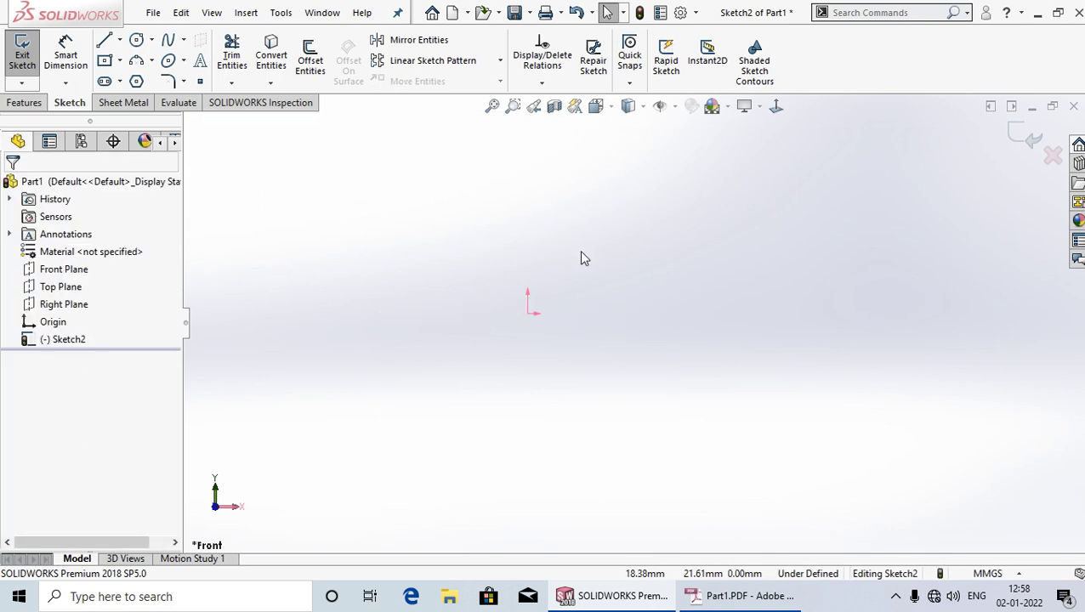
pyautogui.click(1037, 12)
pyautogui.click(719, 599)
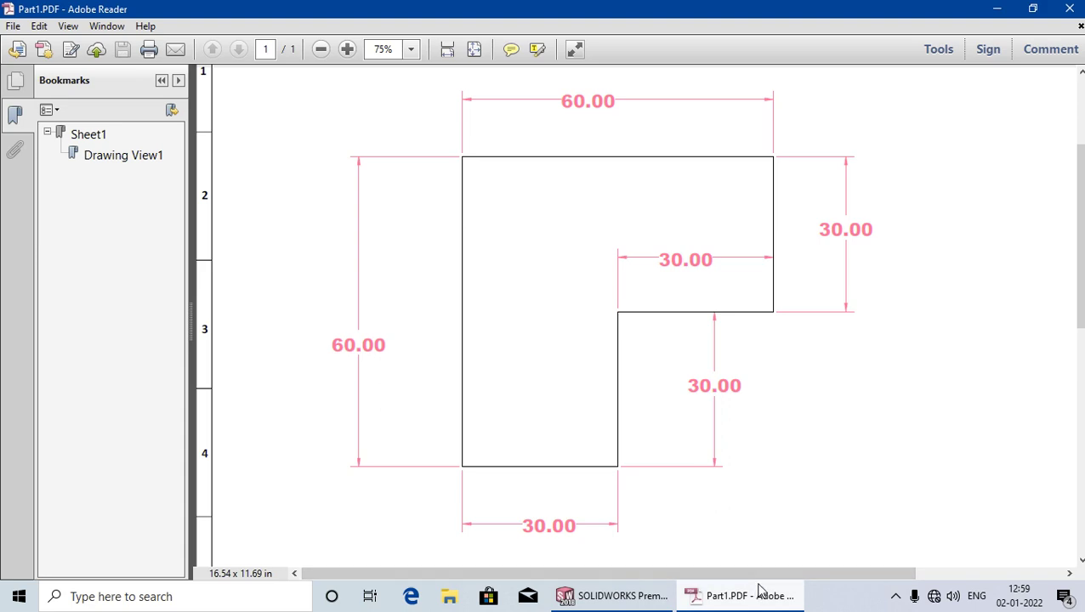
pyautogui.click(614, 596)
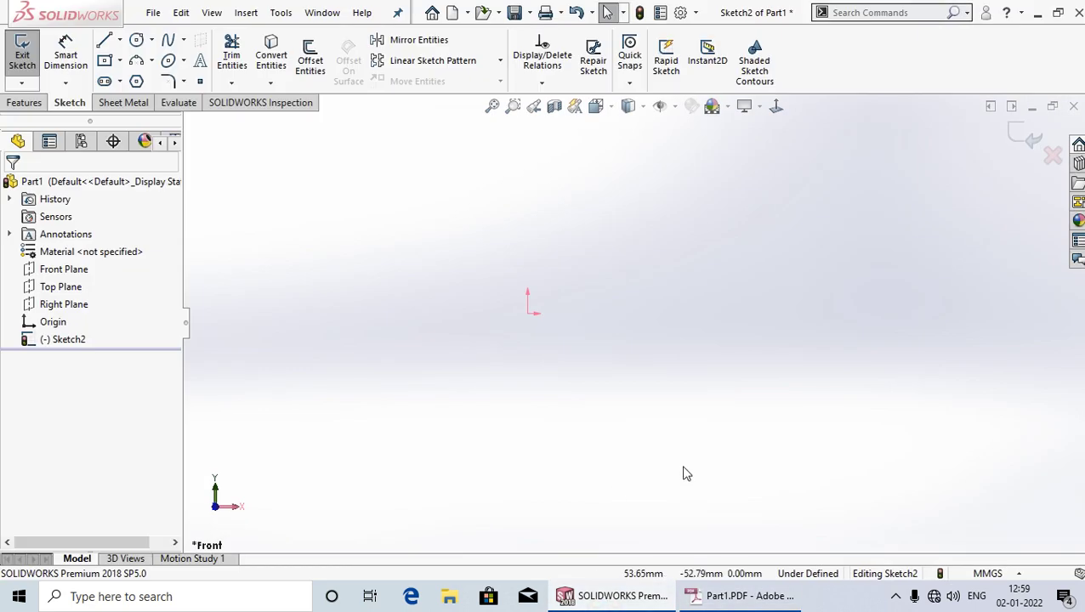
# - Draw the closed six-line L outline from the origin back to the origin, then end the Line tool
pyautogui.scroll(-3, 357, 297)
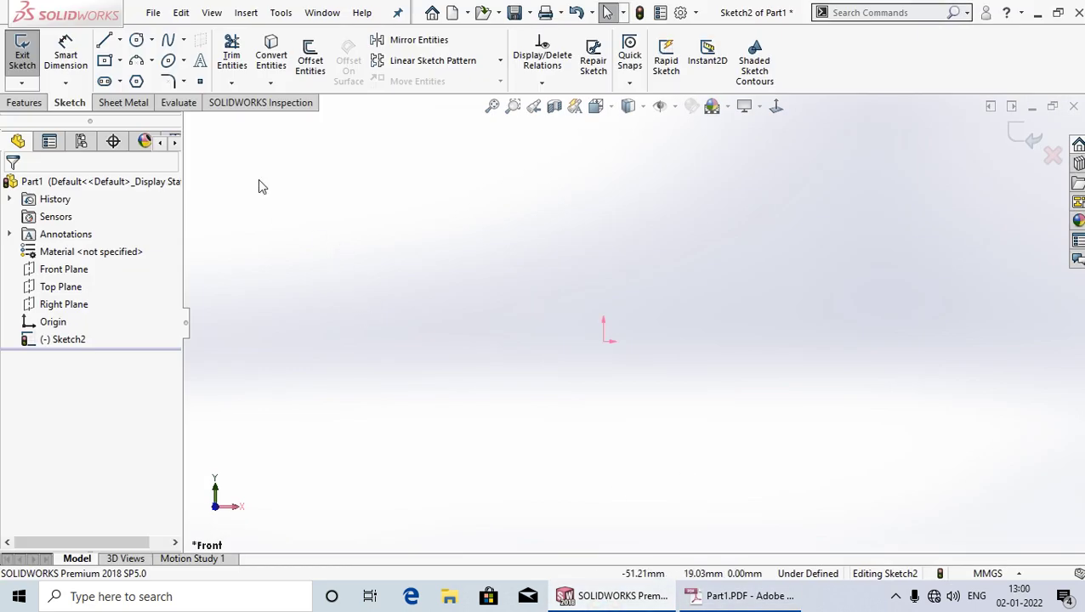
pyautogui.click(102, 42)
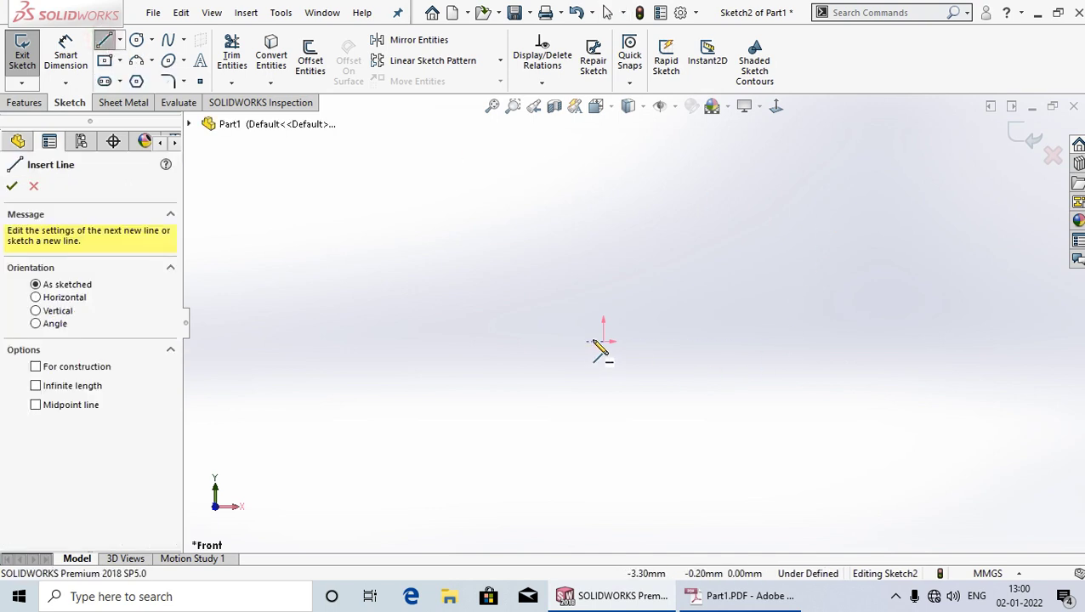
pyautogui.click(605, 339)
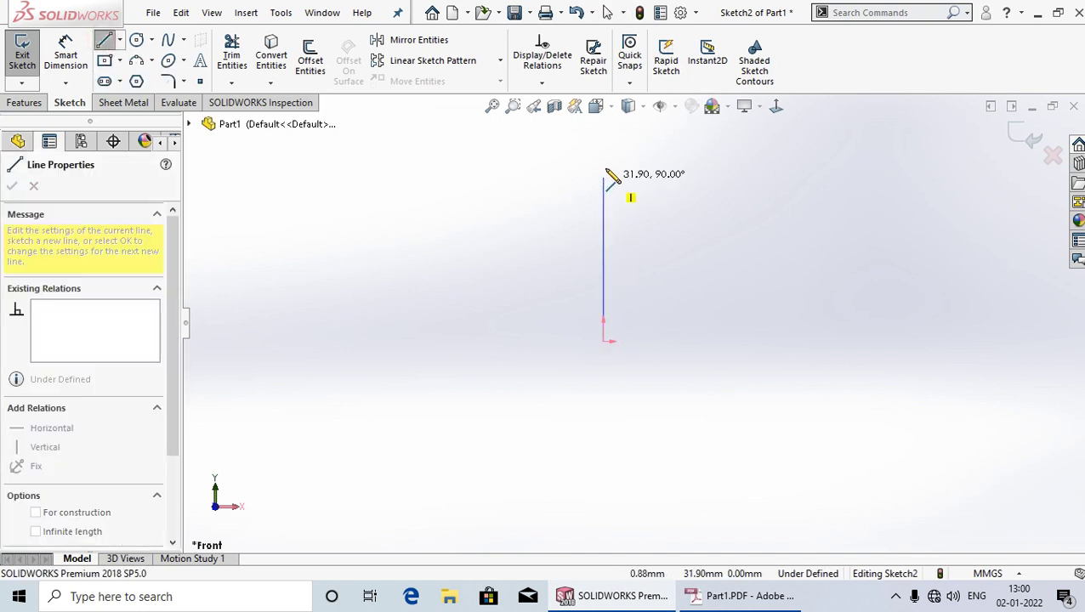
pyautogui.click(604, 145)
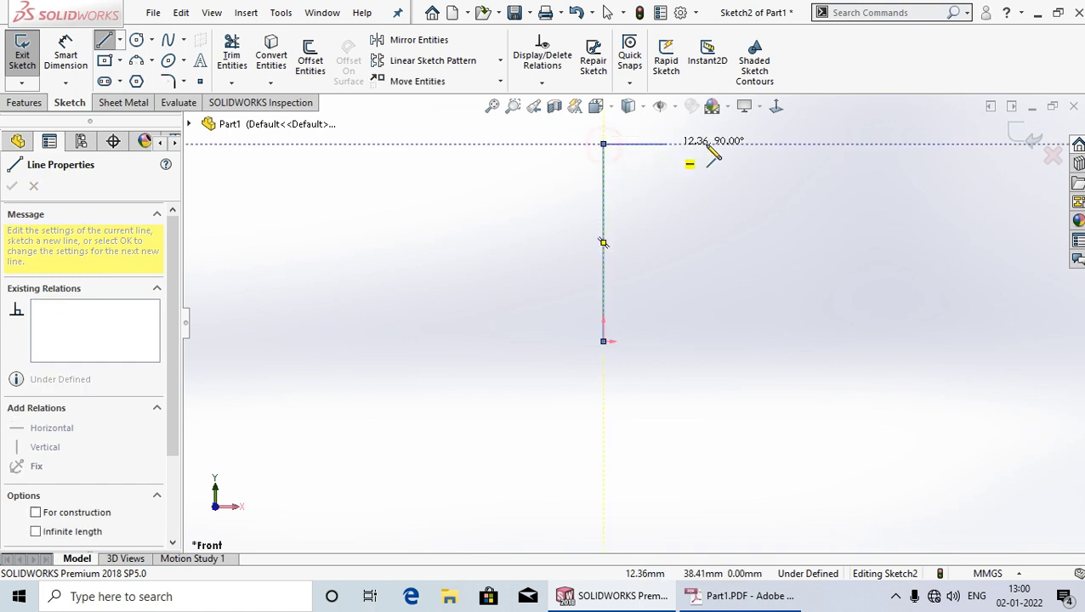
pyautogui.click(758, 144)
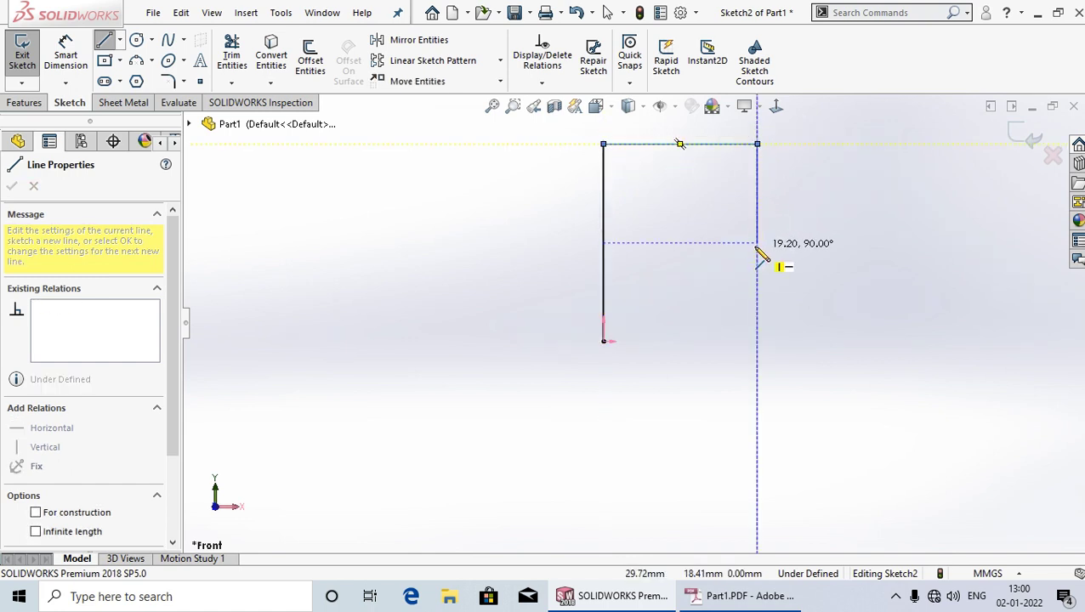
pyautogui.click(758, 235)
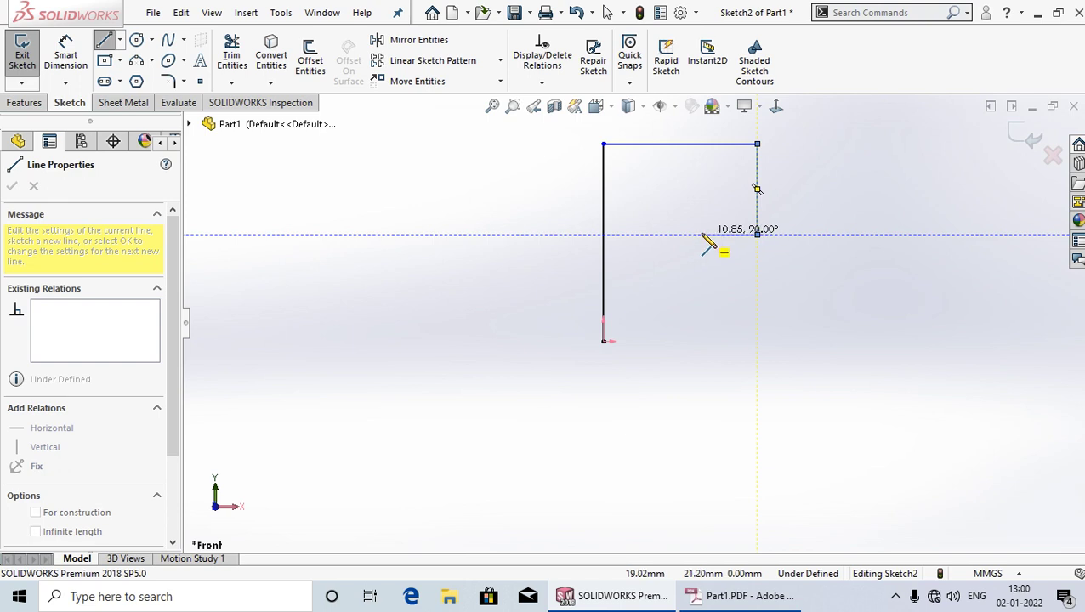
pyautogui.click(701, 236)
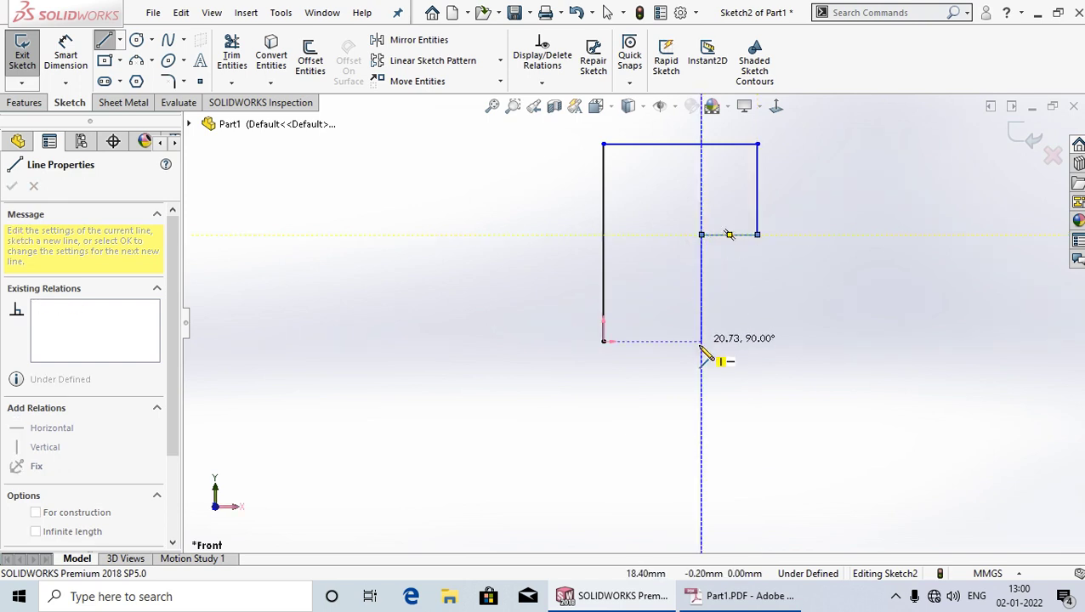
pyautogui.click(700, 341)
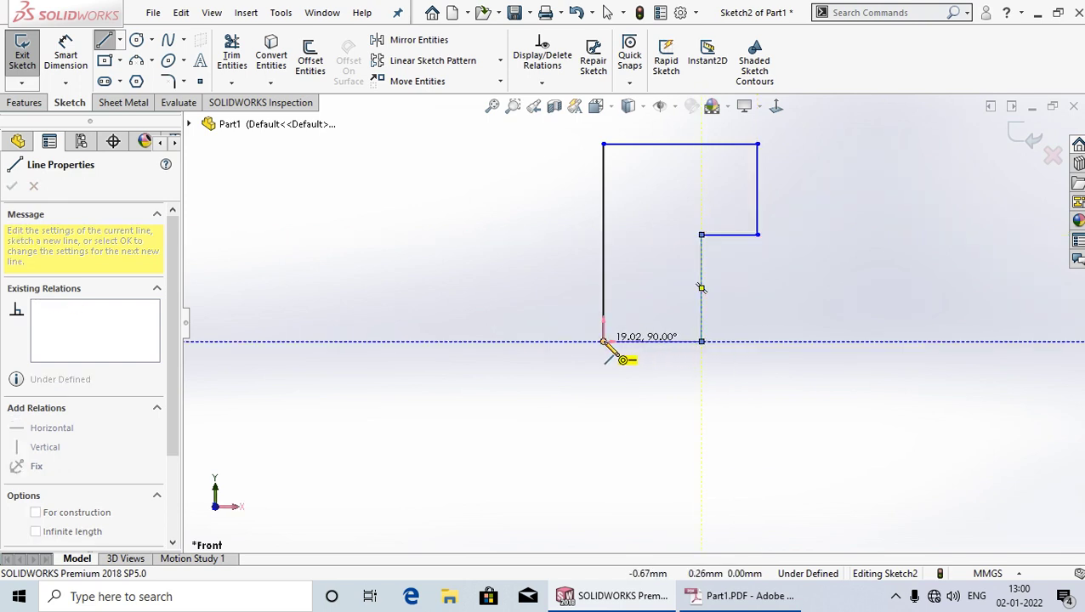
pyautogui.click(603, 341)
pyautogui.rightClick(606, 346)
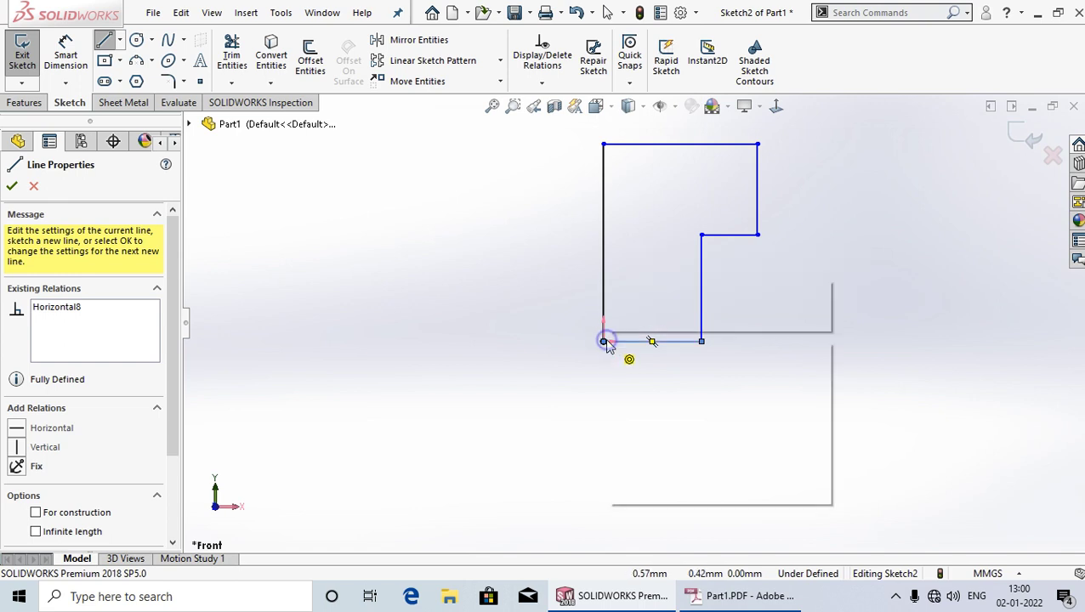
pyautogui.click(644, 351)
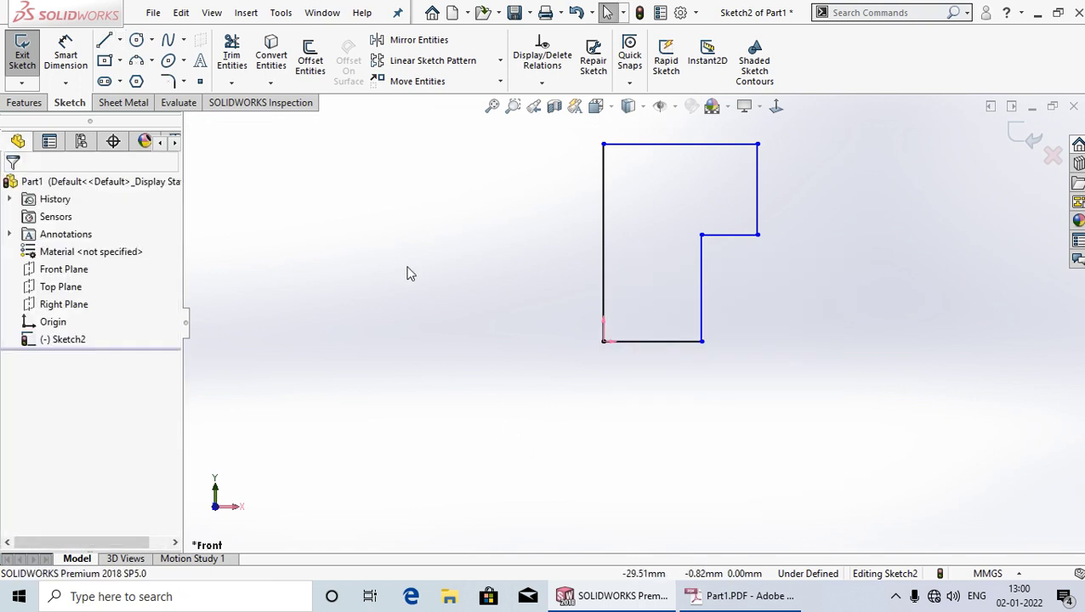
# - Dimension the left edge to 60 mm tall and the top edge to 60 mm wide
pyautogui.click(61, 53)
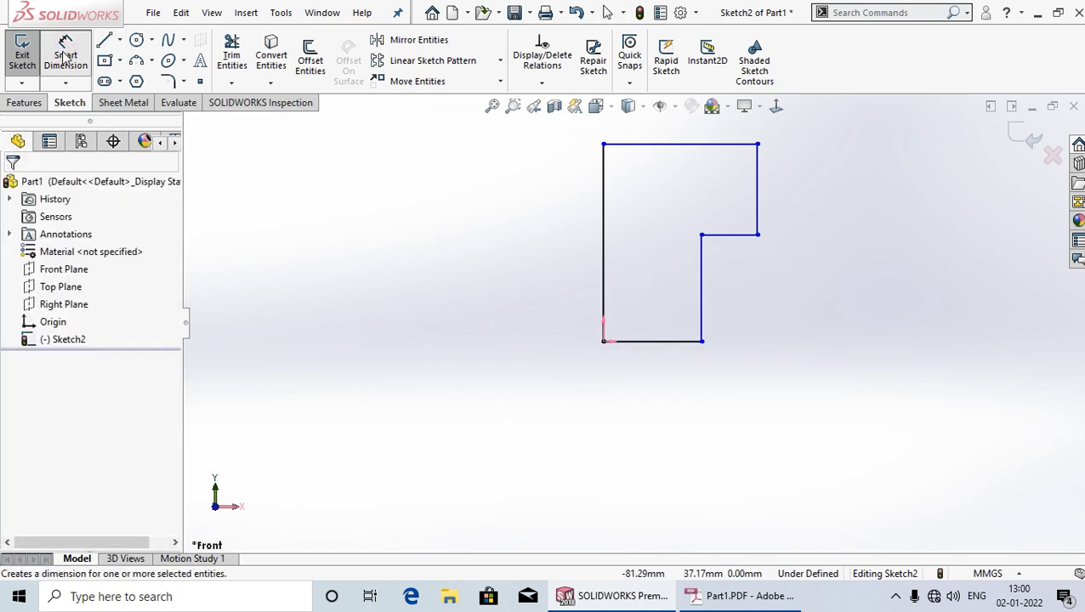
pyautogui.click(601, 249)
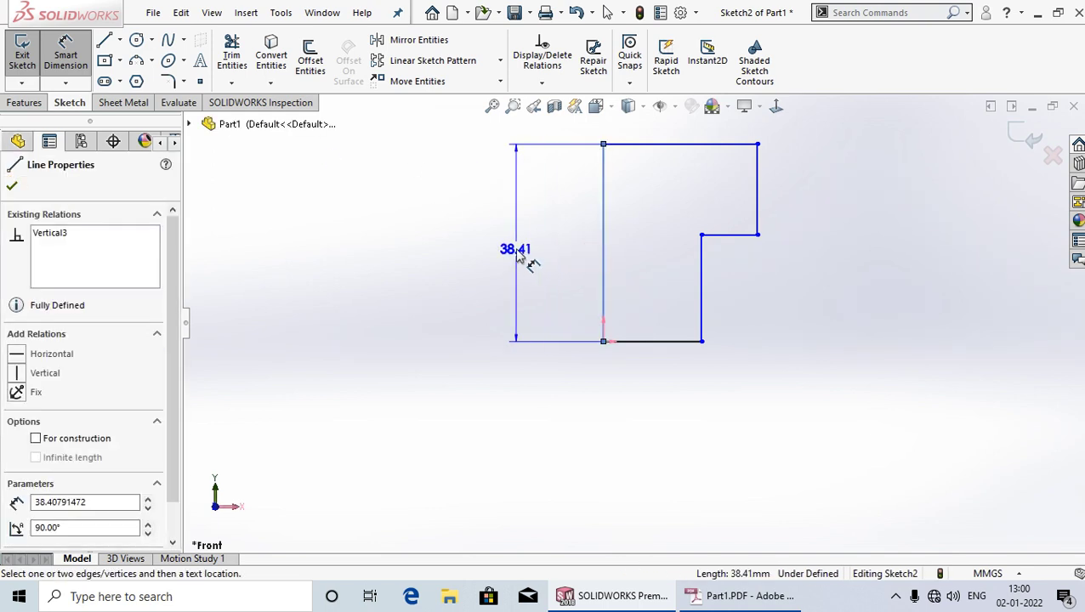
pyautogui.click(533, 266)
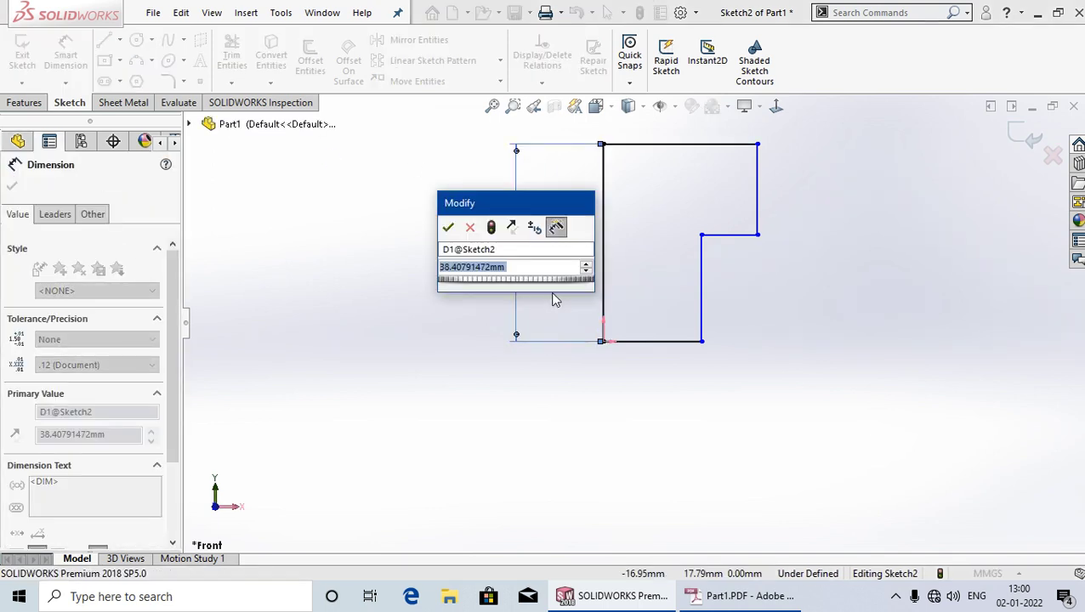
pyautogui.write('60')
pyautogui.press('Return')
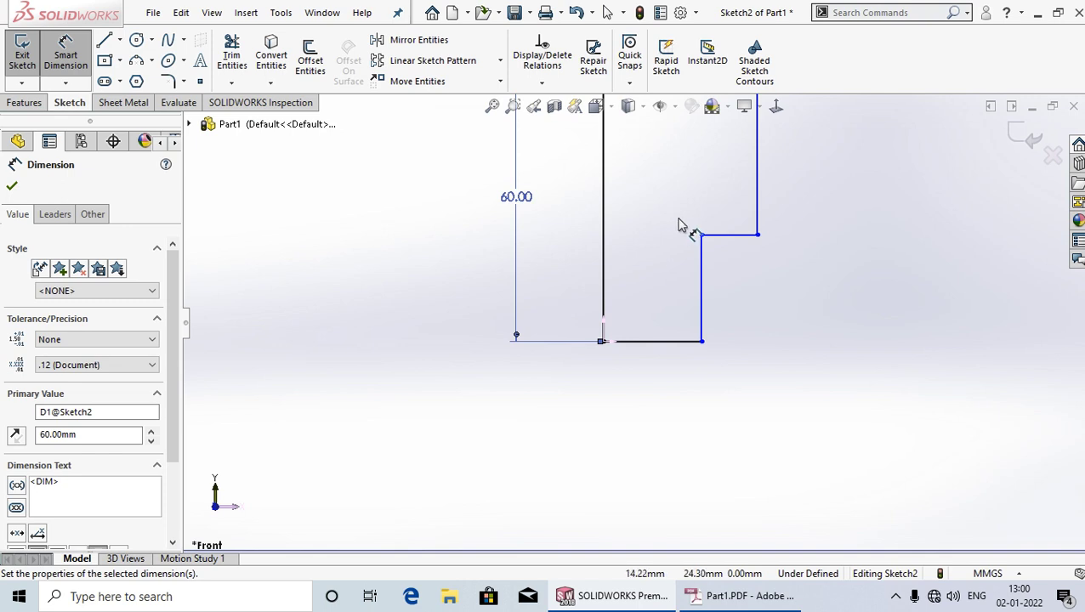
pyautogui.scroll(4, 693, 235)
pyautogui.scroll(-3, 690, 231)
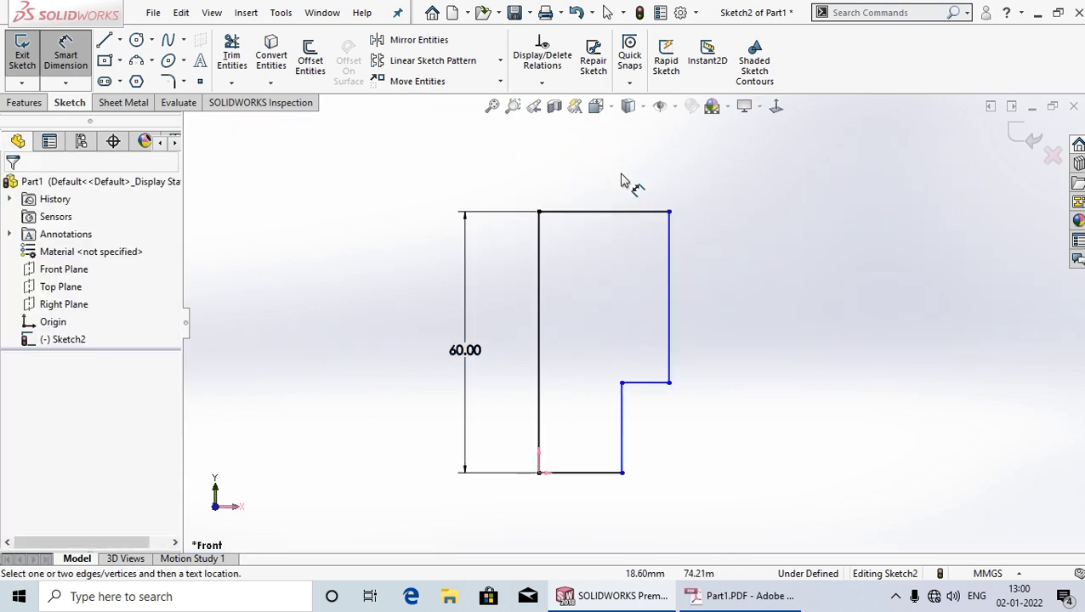
pyautogui.click(606, 212)
pyautogui.click(611, 172)
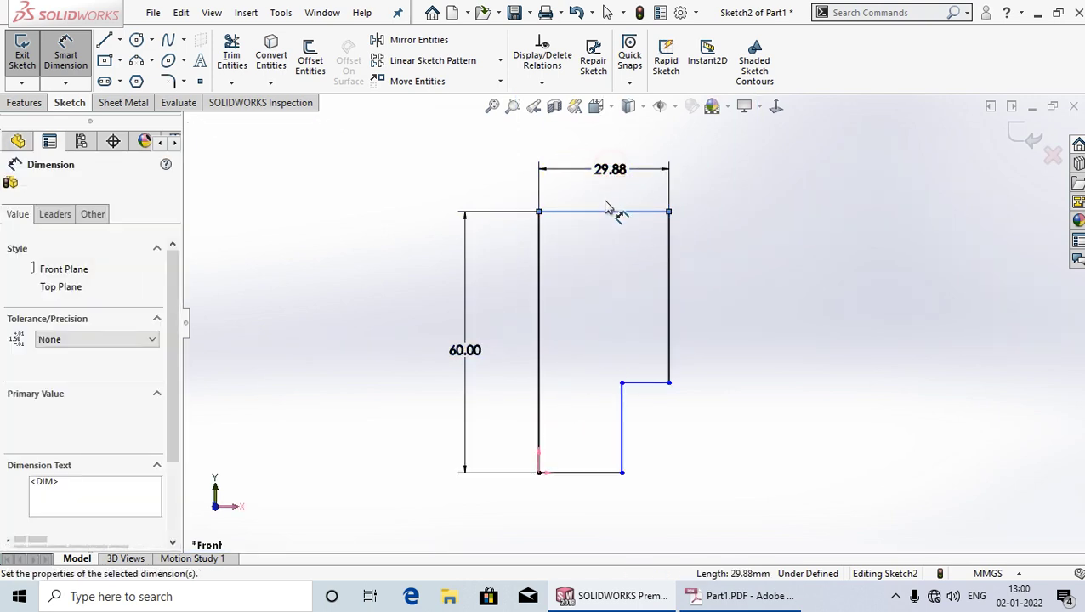
pyautogui.write('60')
pyautogui.press('Return')
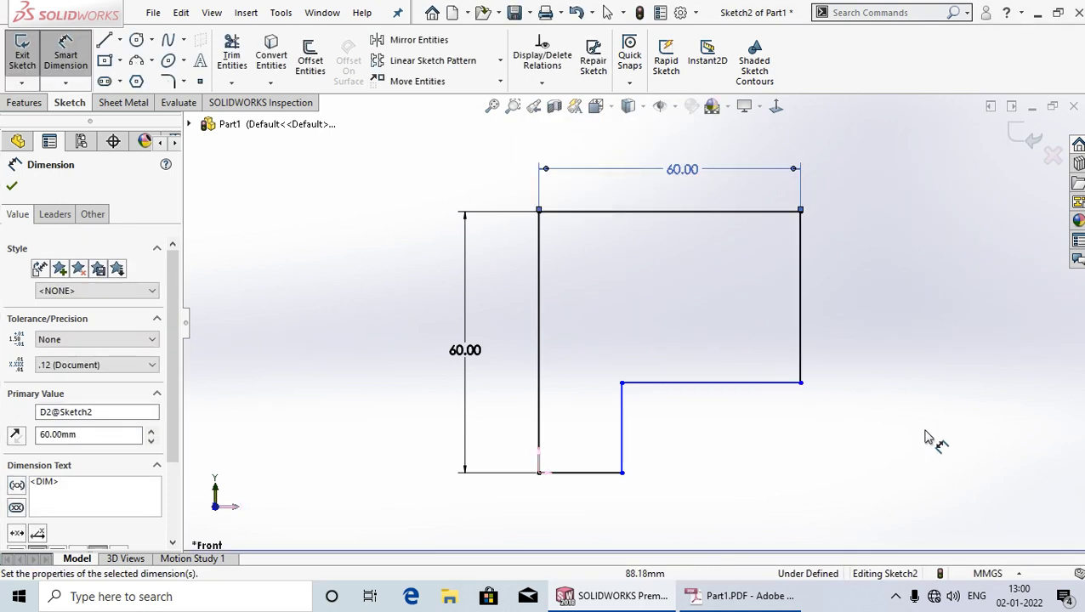
# - Dimension the right edge and inner horizontal step to 30 mm each
pyautogui.click(800, 311)
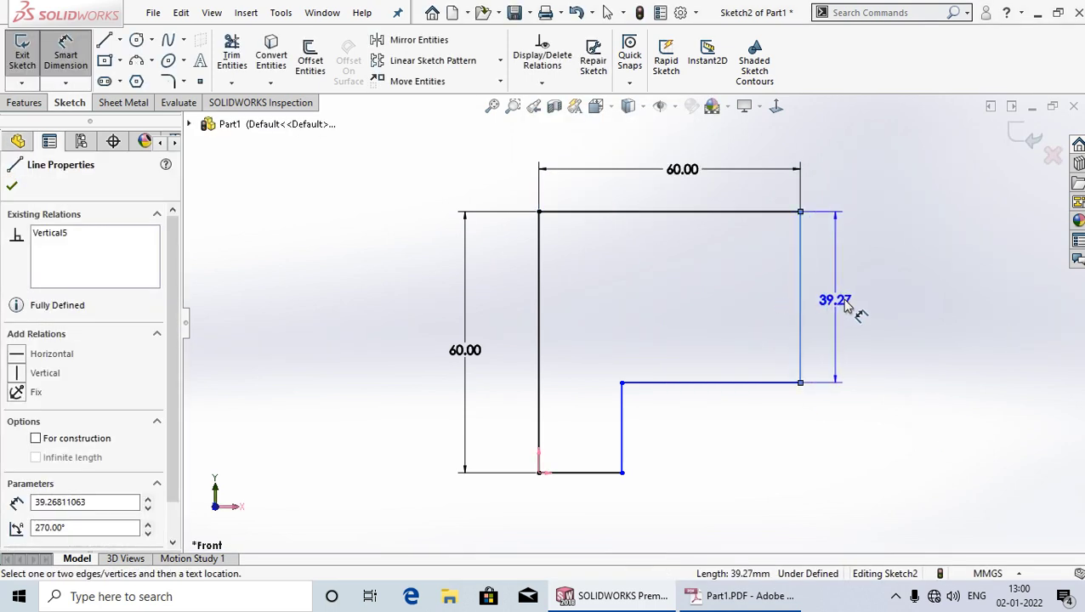
pyautogui.click(888, 312)
pyautogui.write('30')
pyautogui.press('Return')
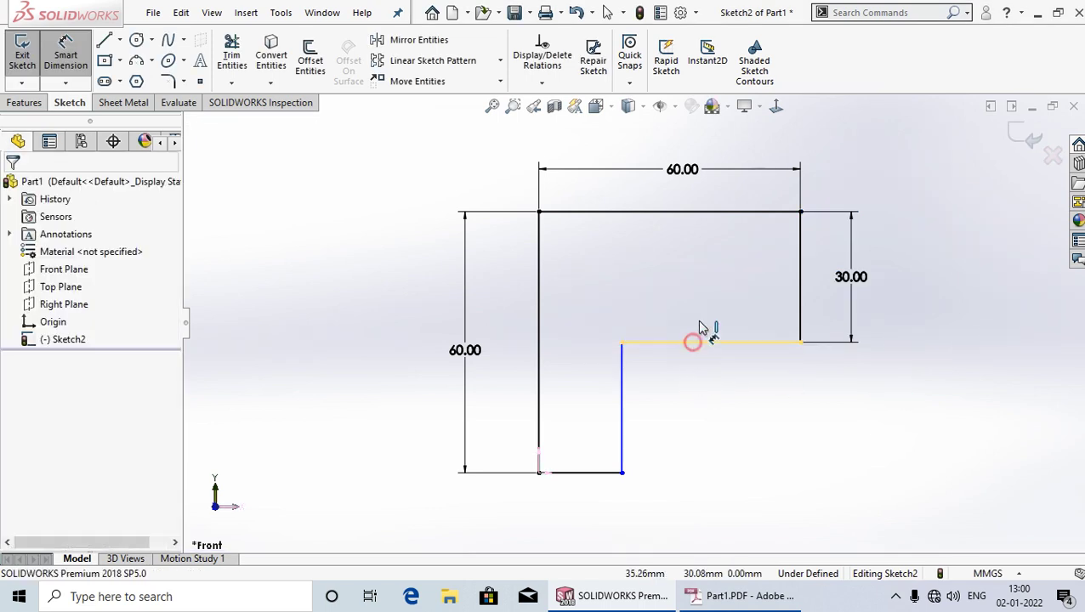
pyautogui.click(696, 342)
pyautogui.click(714, 297)
pyautogui.write('30')
pyautogui.press('Return')
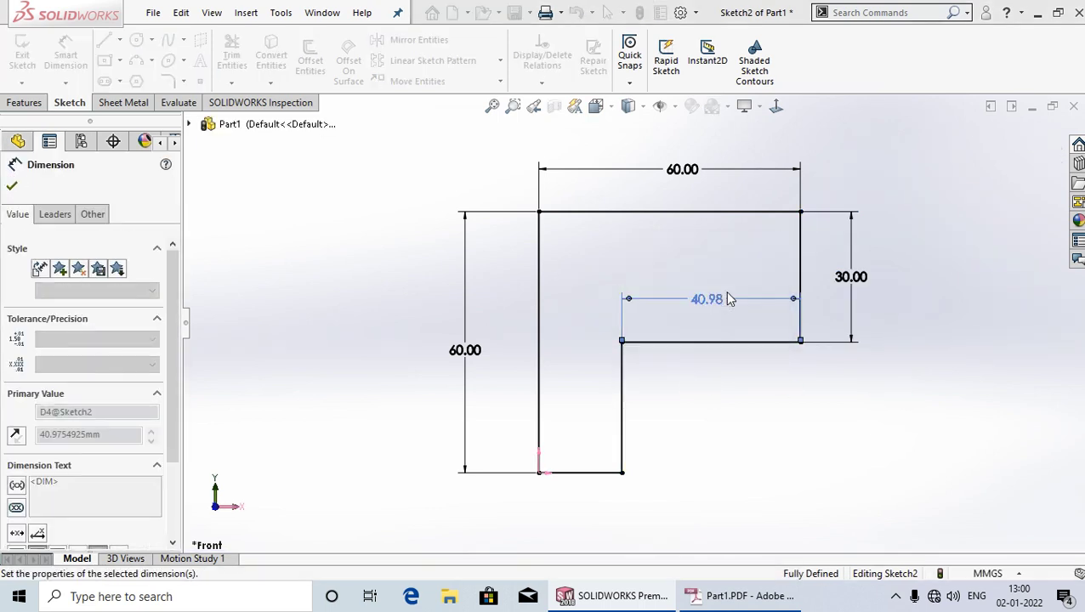
pyautogui.press('z')
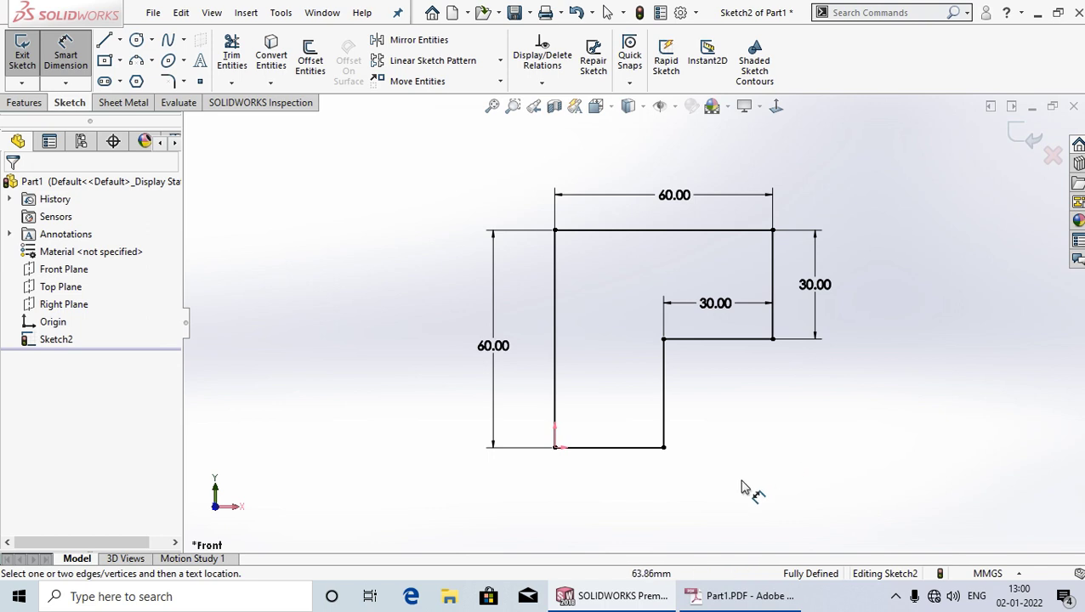
pyautogui.scroll(-1, 751, 451)
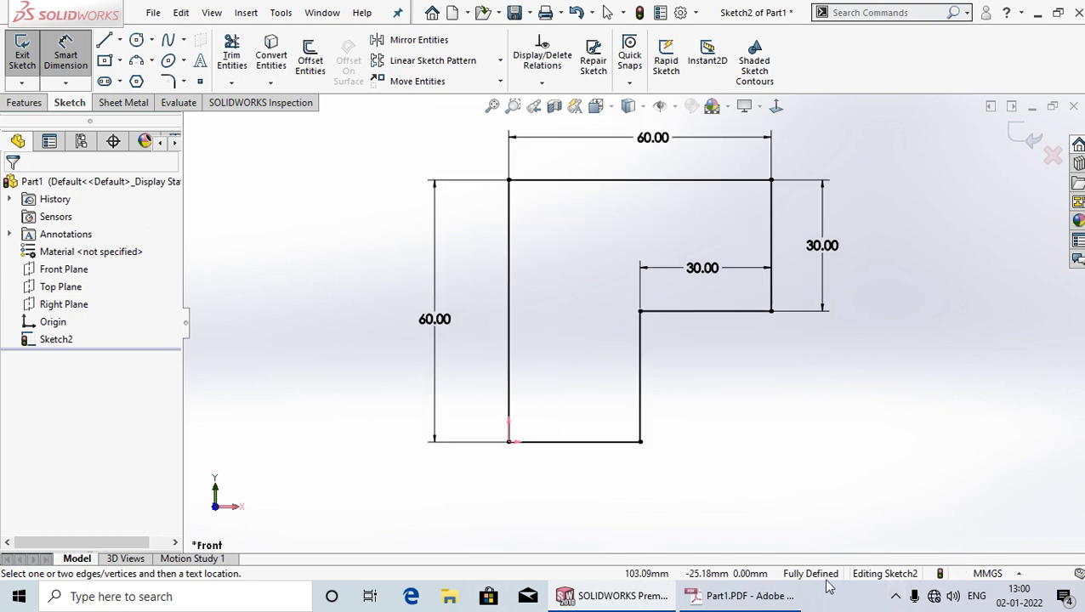
pyautogui.scroll(1, 620, 434)
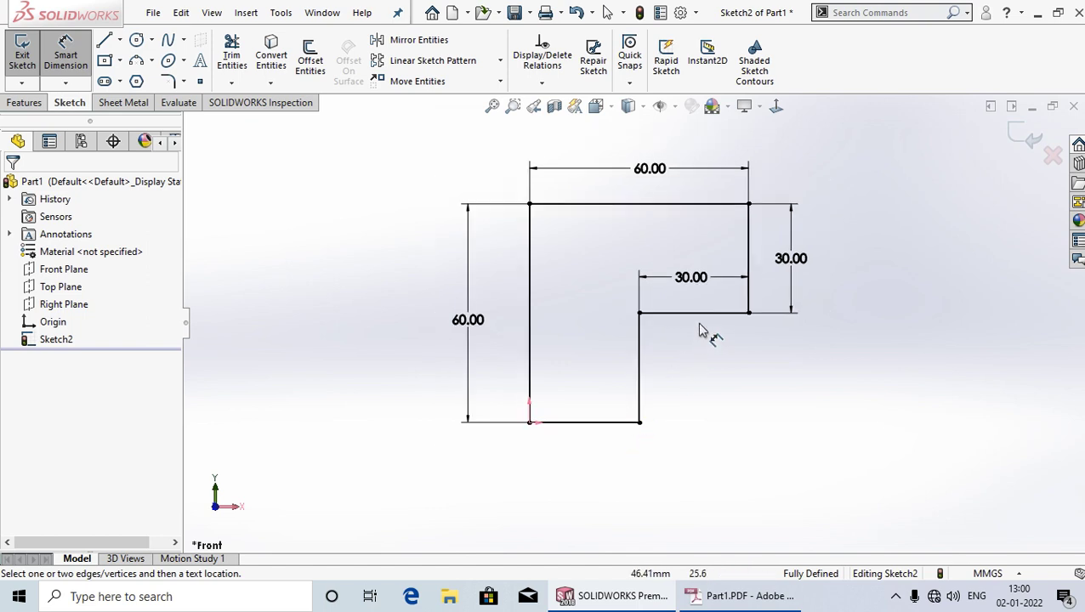
pyautogui.scroll(-1, 672, 202)
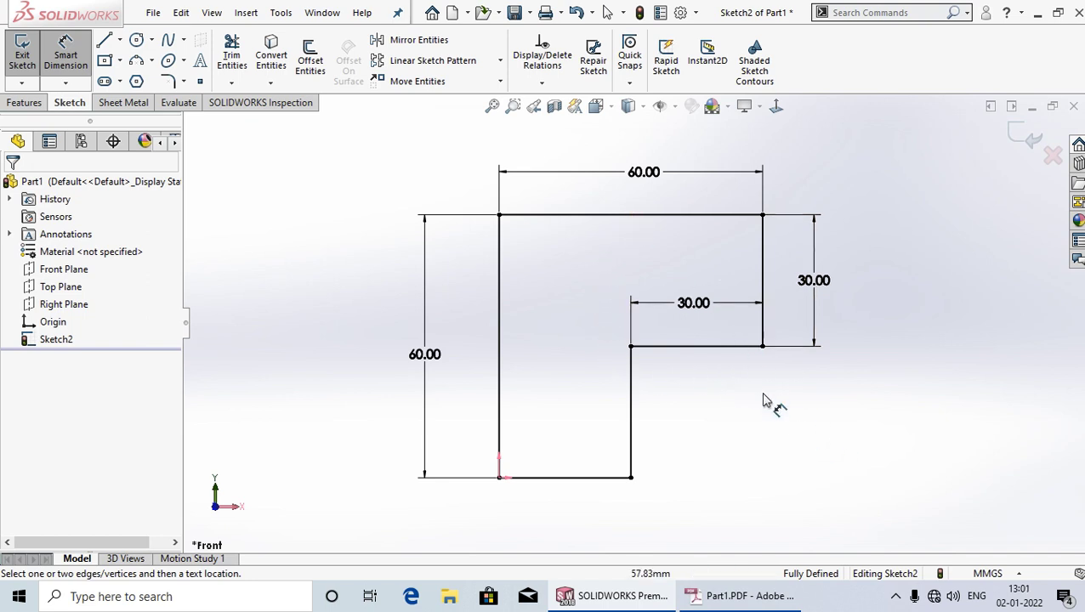
# - Exit Smart Dimension and display the sketch relations on the outline
pyautogui.click(68, 58)
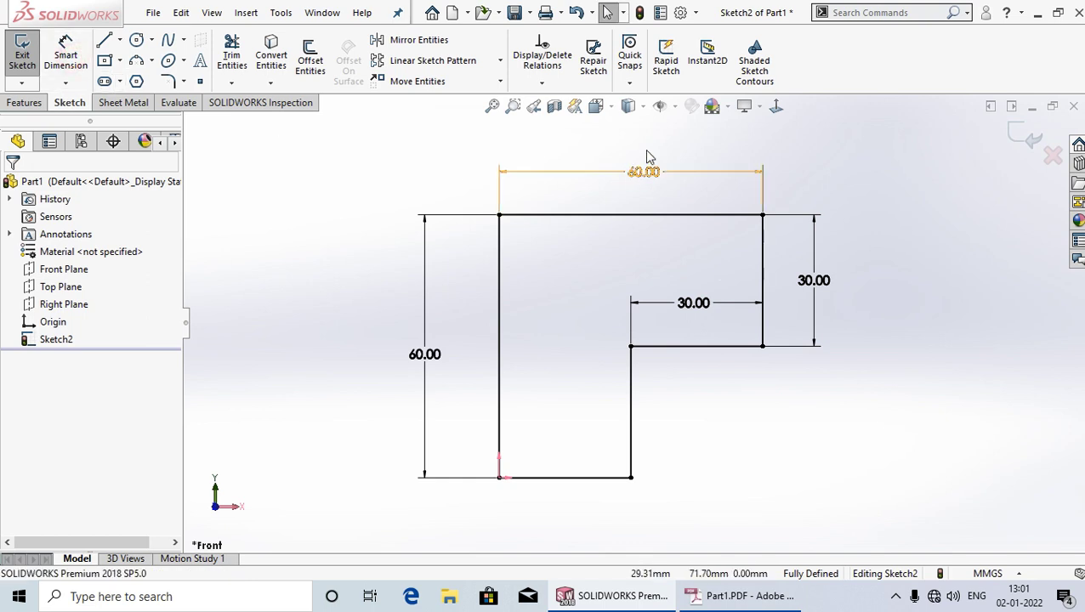
pyautogui.click(676, 107)
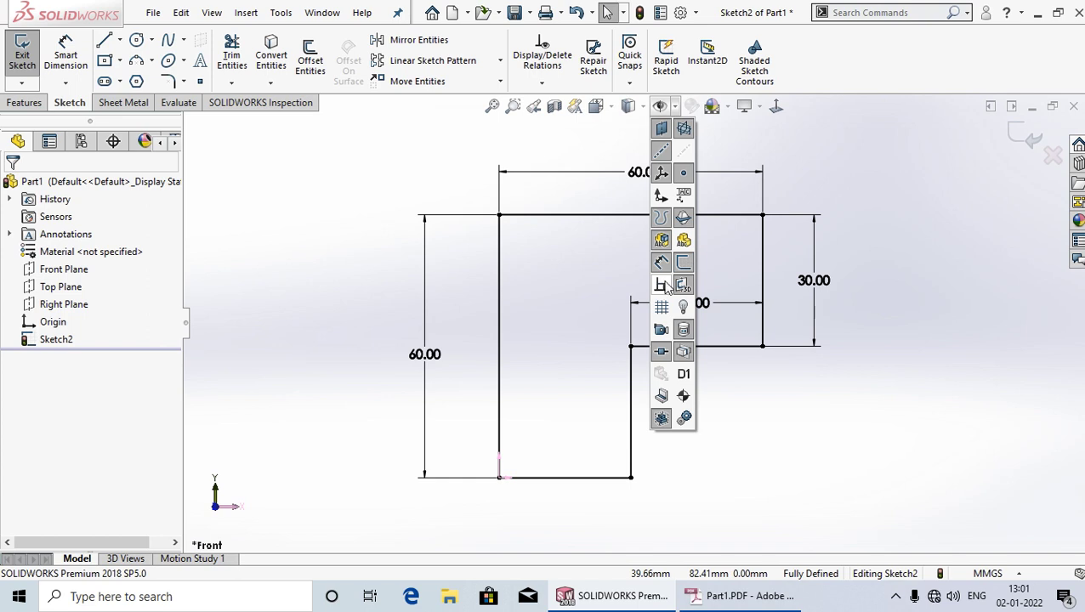
pyautogui.click(662, 287)
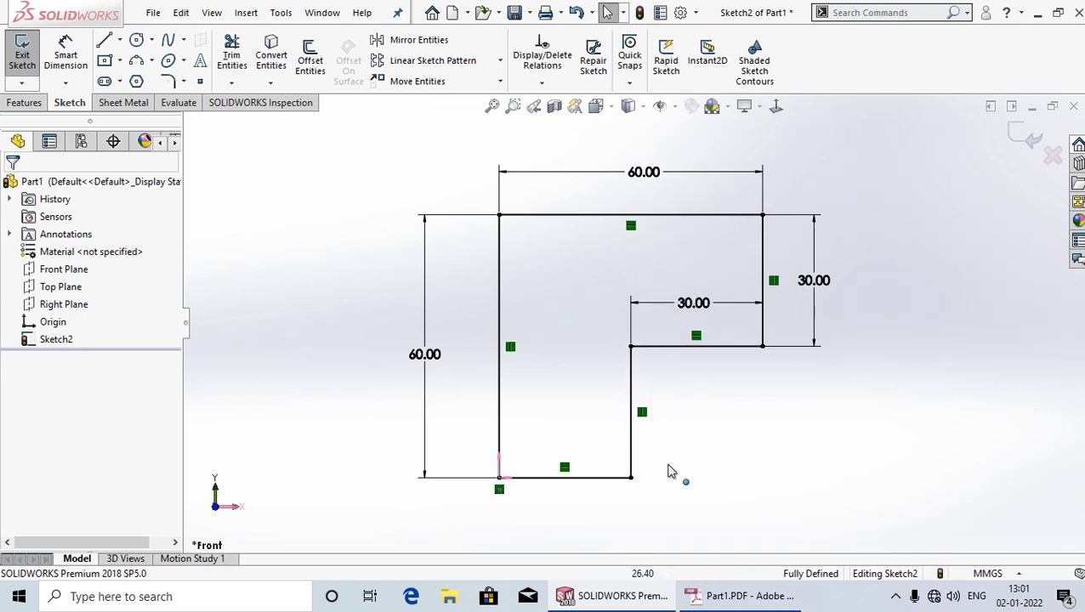
pyautogui.scroll(-1, 625, 463)
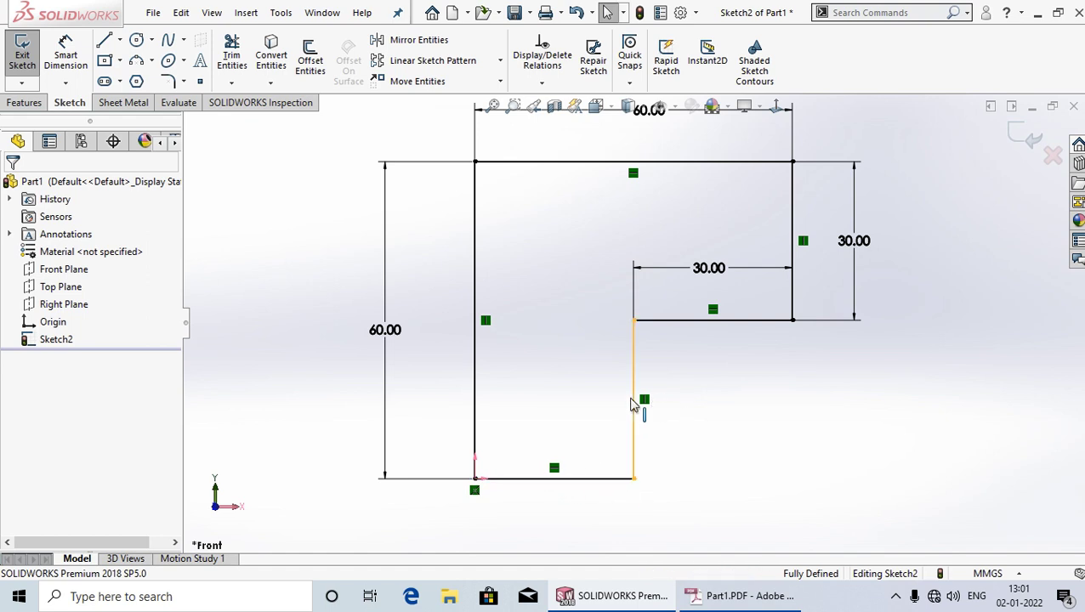
pyautogui.scroll(2, 636, 405)
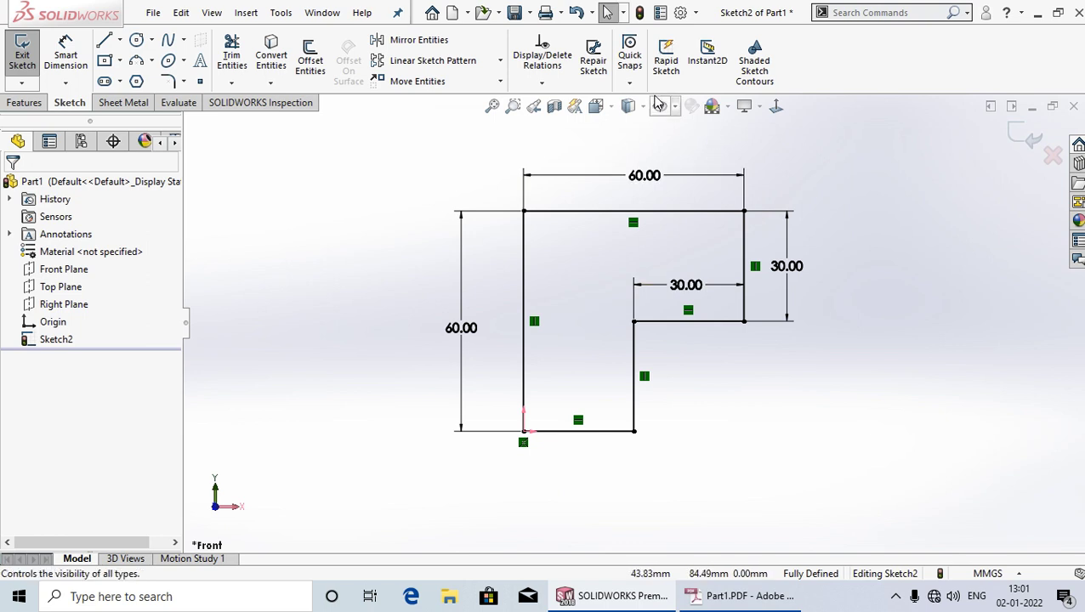
# - Hide the sketch relations again, leaving only the four dimensions visible
pyautogui.click(675, 107)
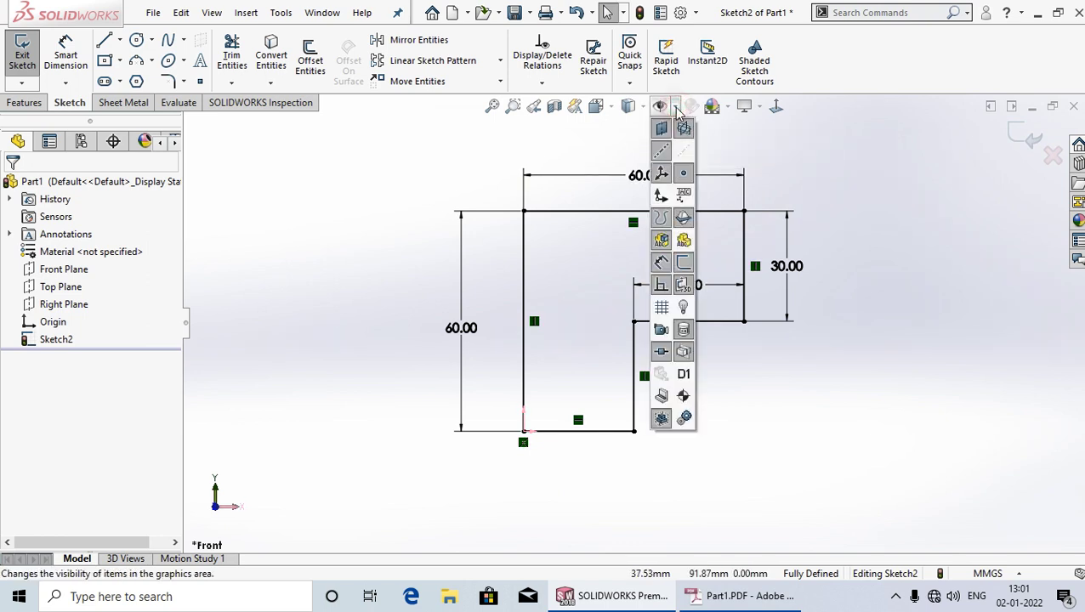
pyautogui.click(661, 286)
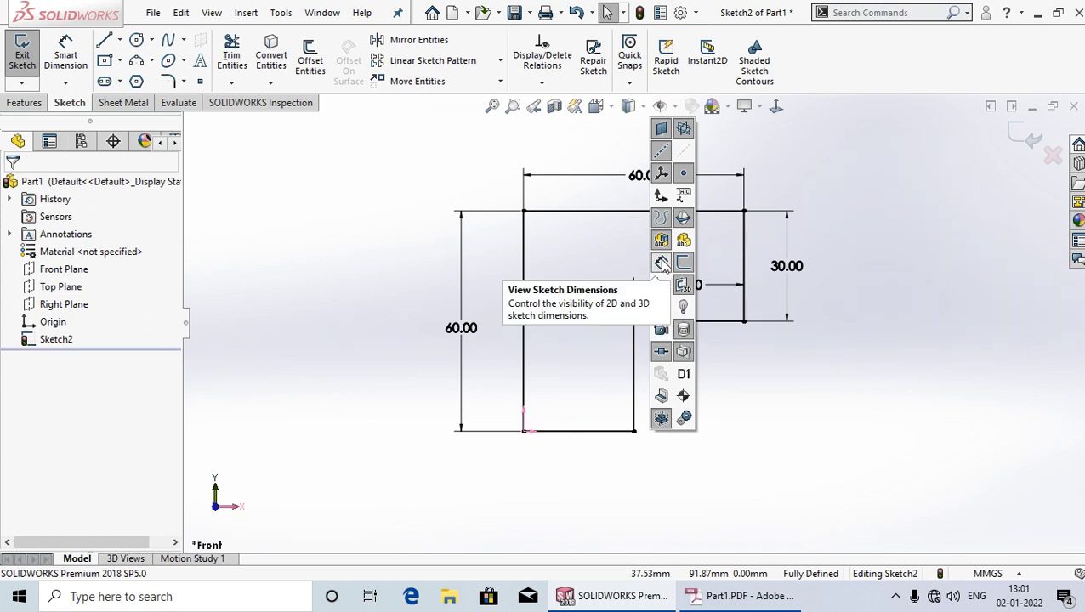
pyautogui.click(662, 264)
pyautogui.click(663, 263)
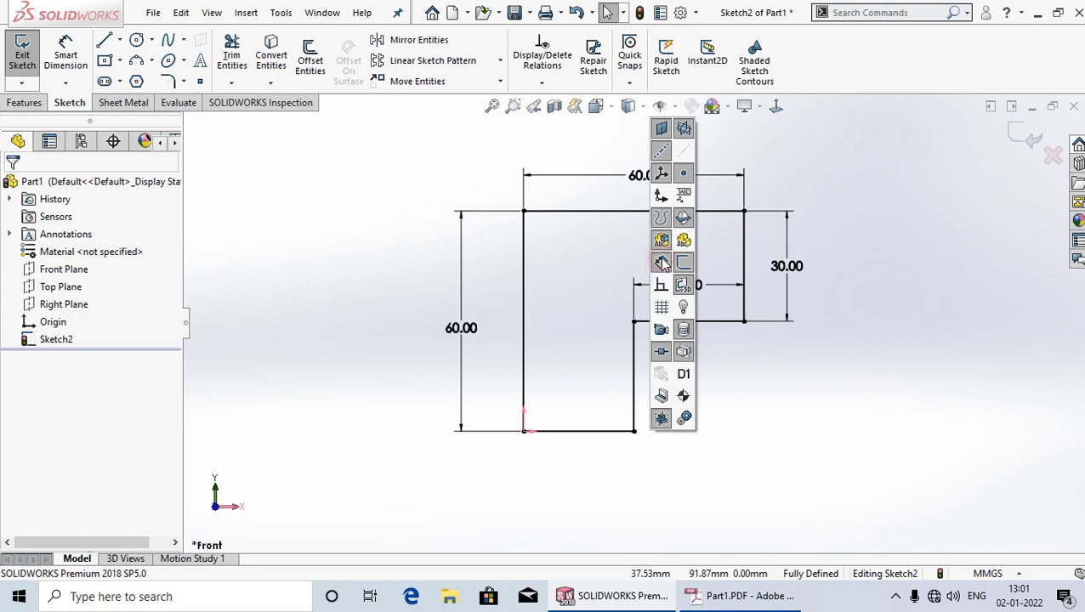
pyautogui.click(876, 401)
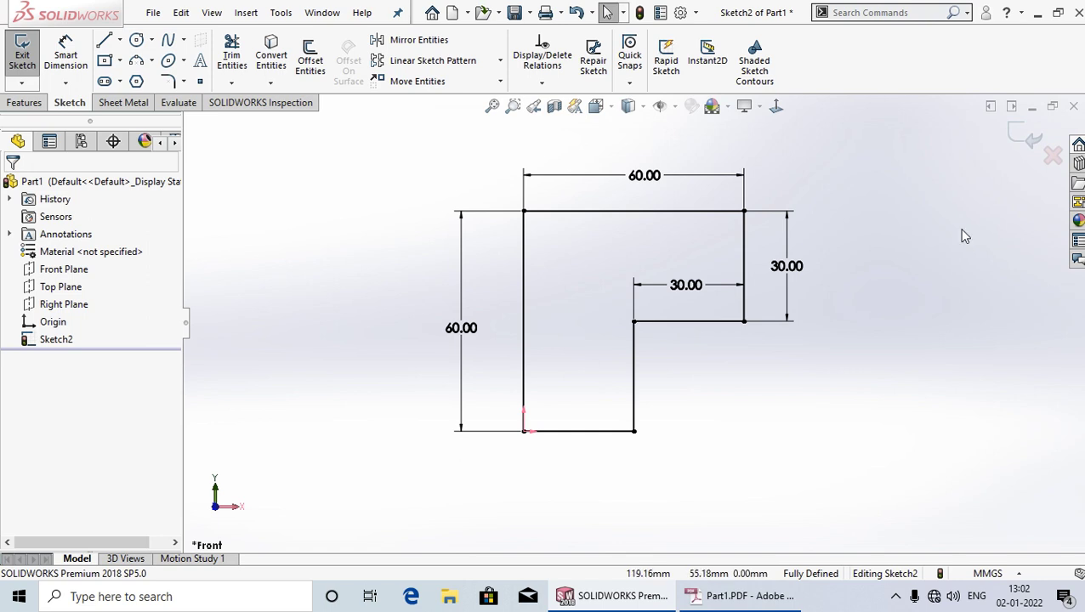
# - Exit the sketch and bring up Save As for Part1
pyautogui.click(1027, 134)
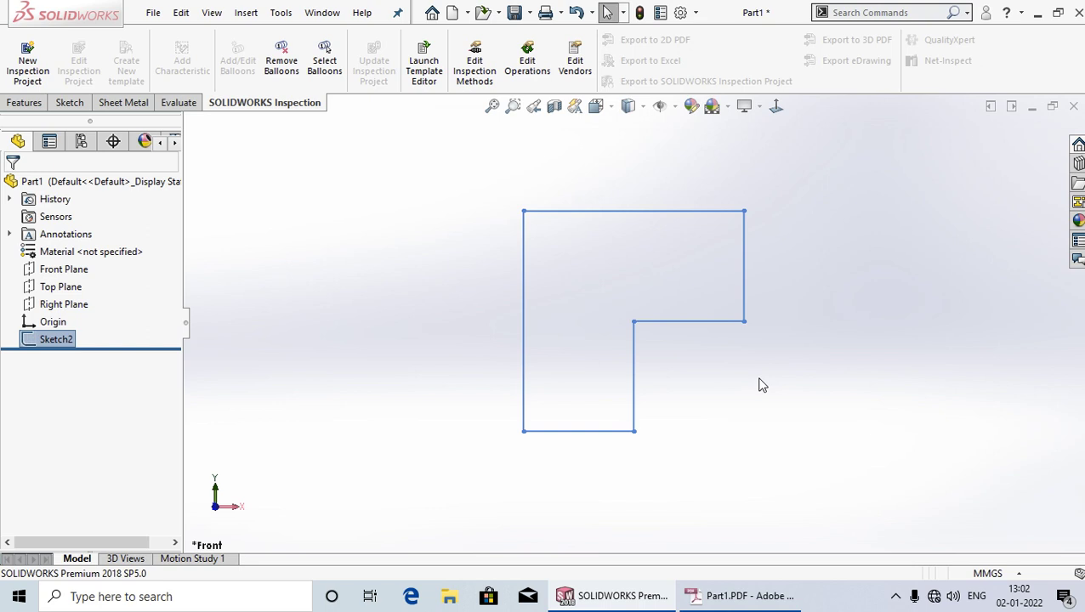
pyautogui.click(516, 12)
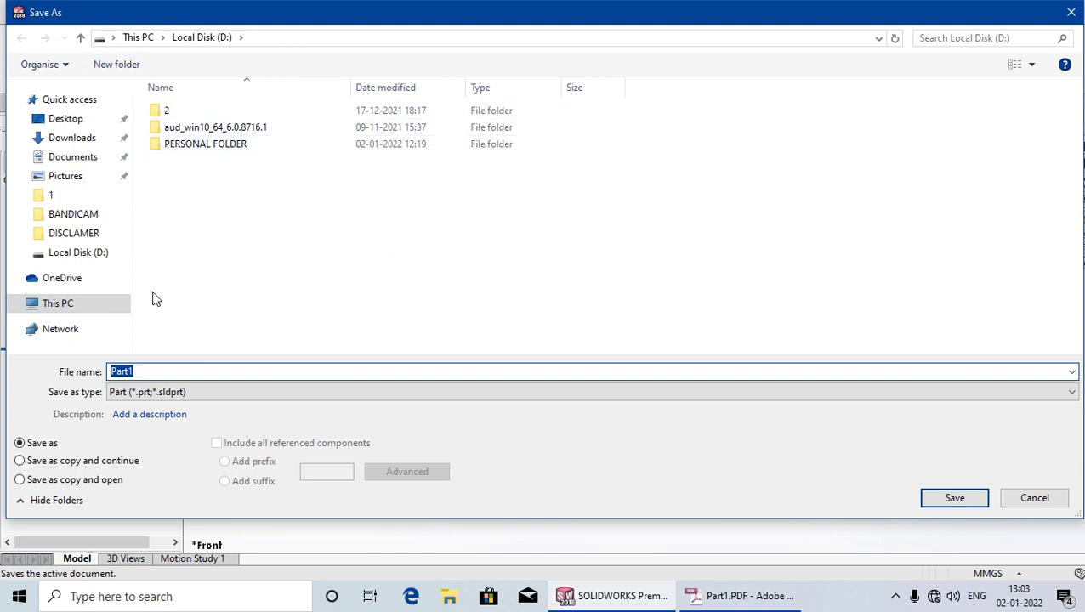
# - Create a new folder named SKETCH LACTURE on drive D: and open it
pyautogui.click(79, 38)
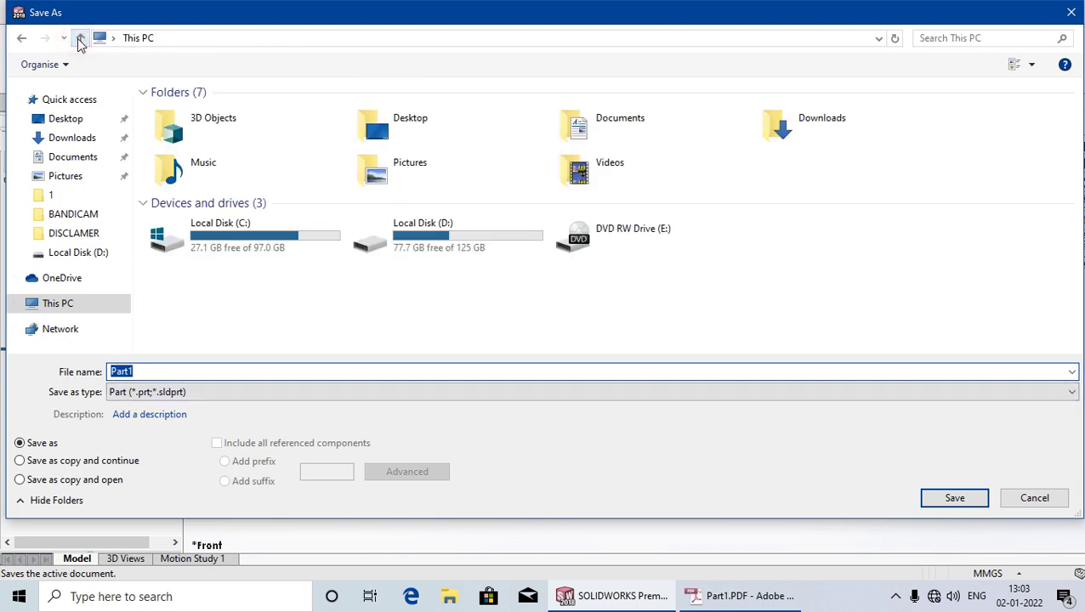
pyautogui.doubleClick(467, 235)
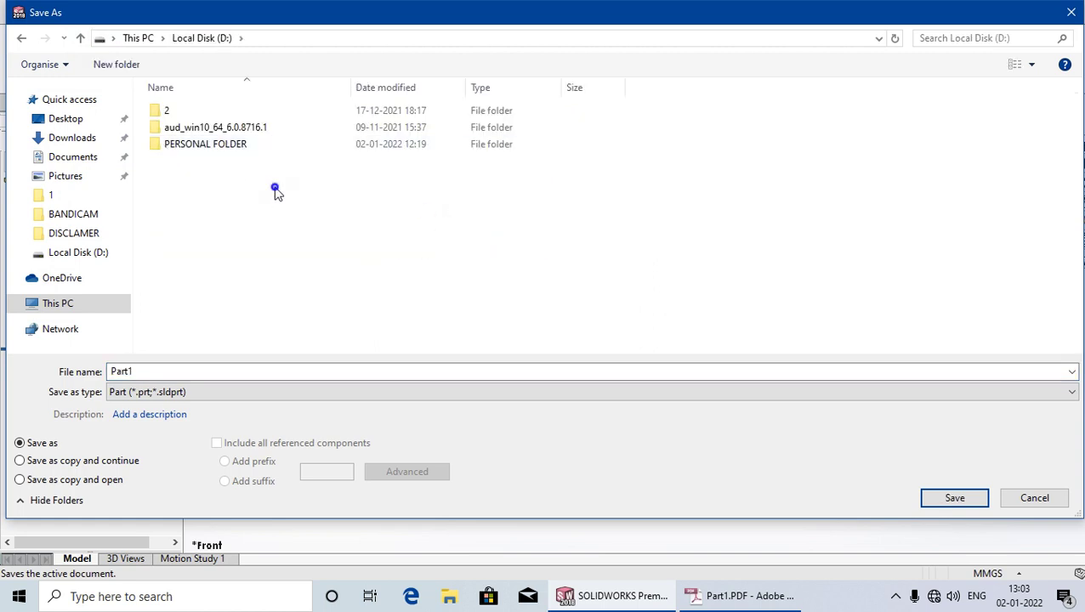
pyautogui.rightClick(275, 189)
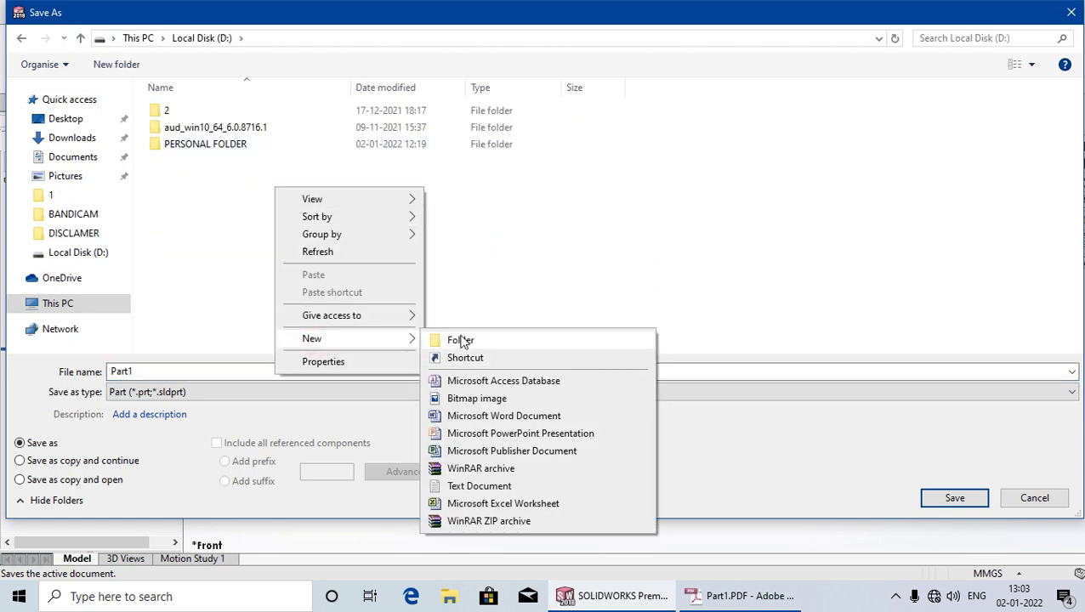
pyautogui.click(463, 341)
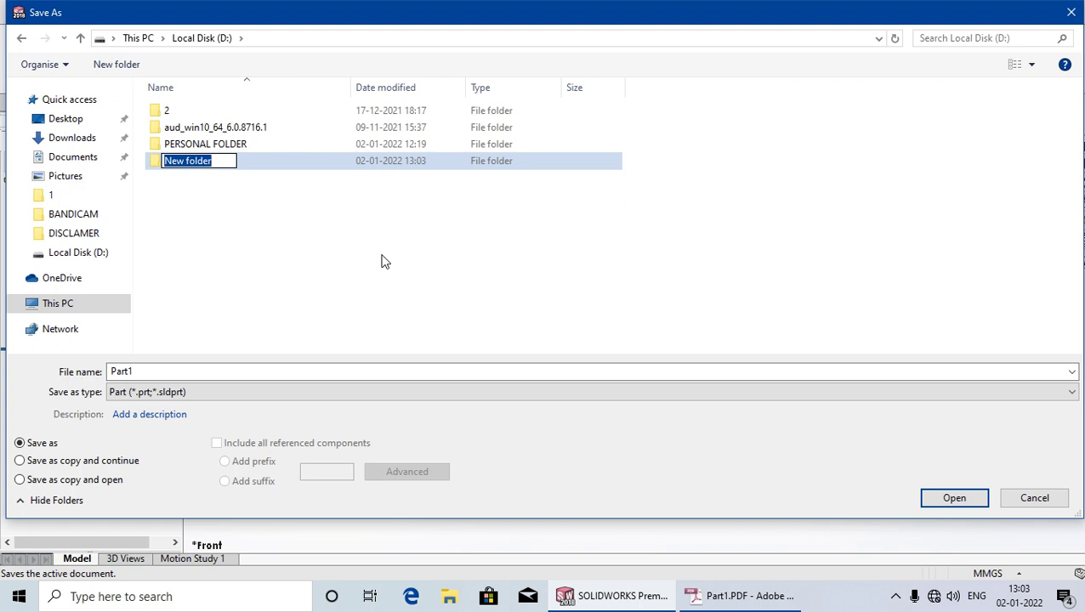
pyautogui.write('SKE')
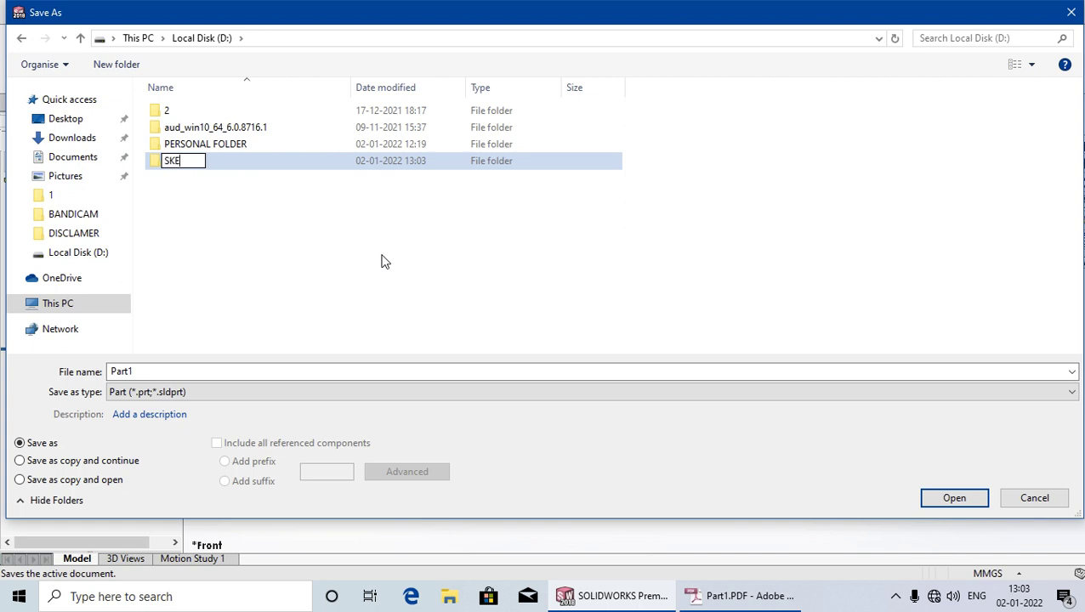
pyautogui.write('TCH L')
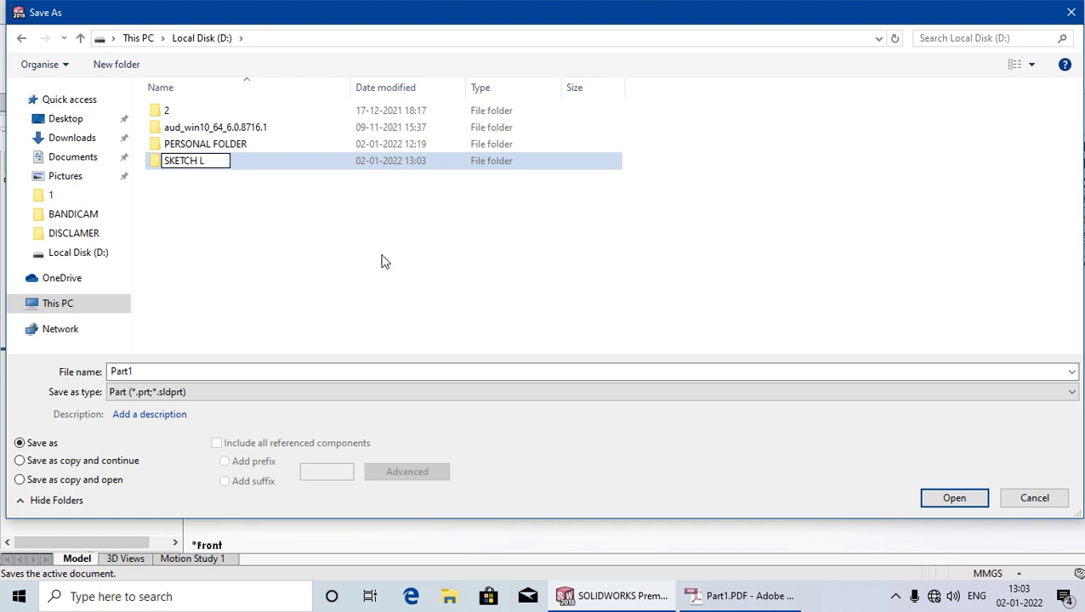
pyautogui.write('ACTUR')
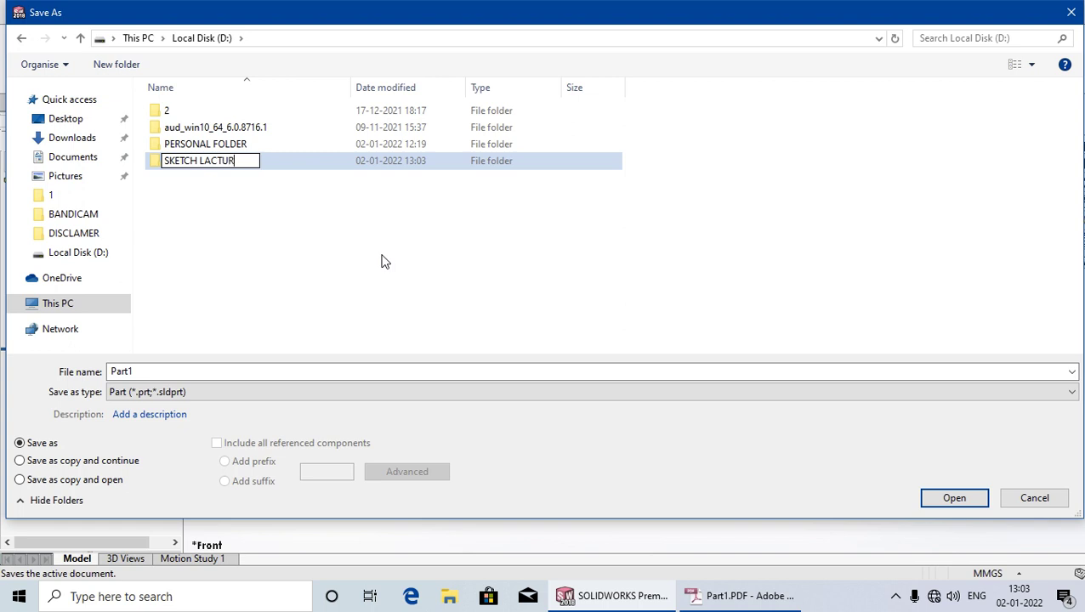
pyautogui.write('E')
pyautogui.press('Return')
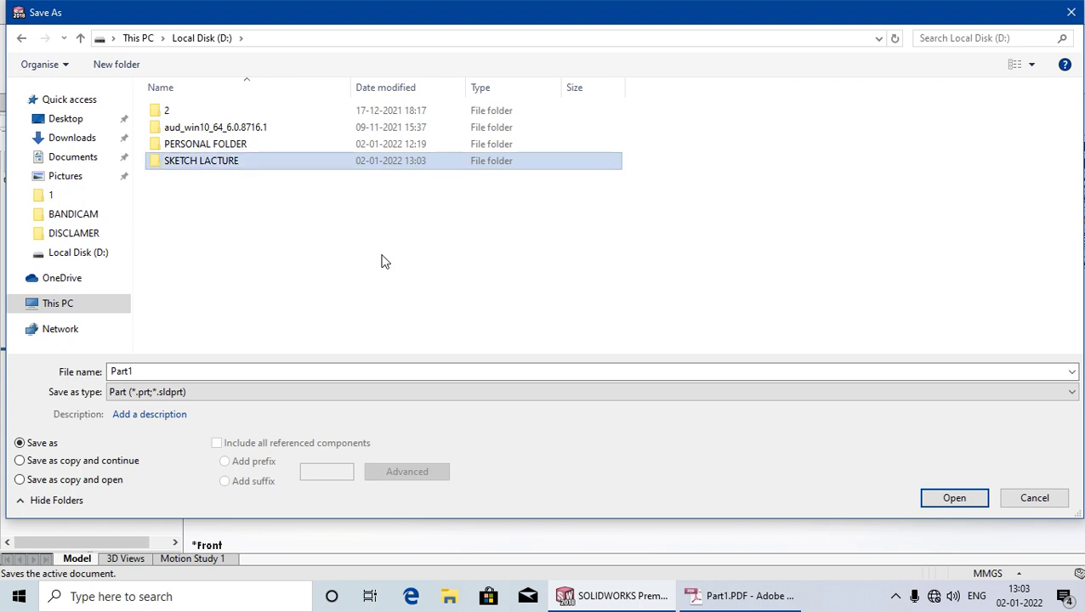
pyautogui.click(351, 251)
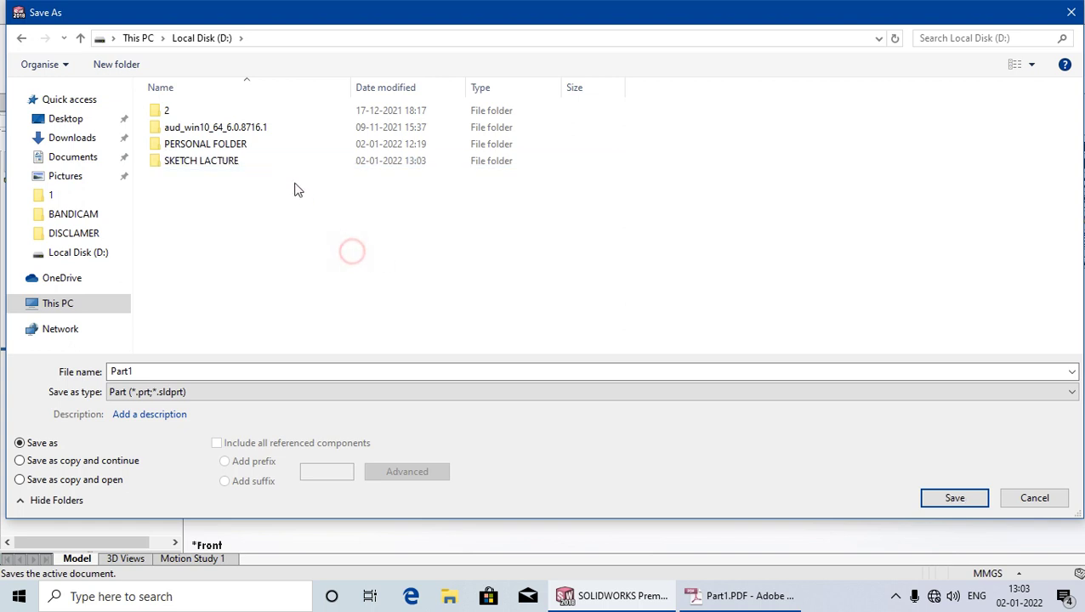
pyautogui.moveTo(201, 161)
pyautogui.doubleClick(245, 162)
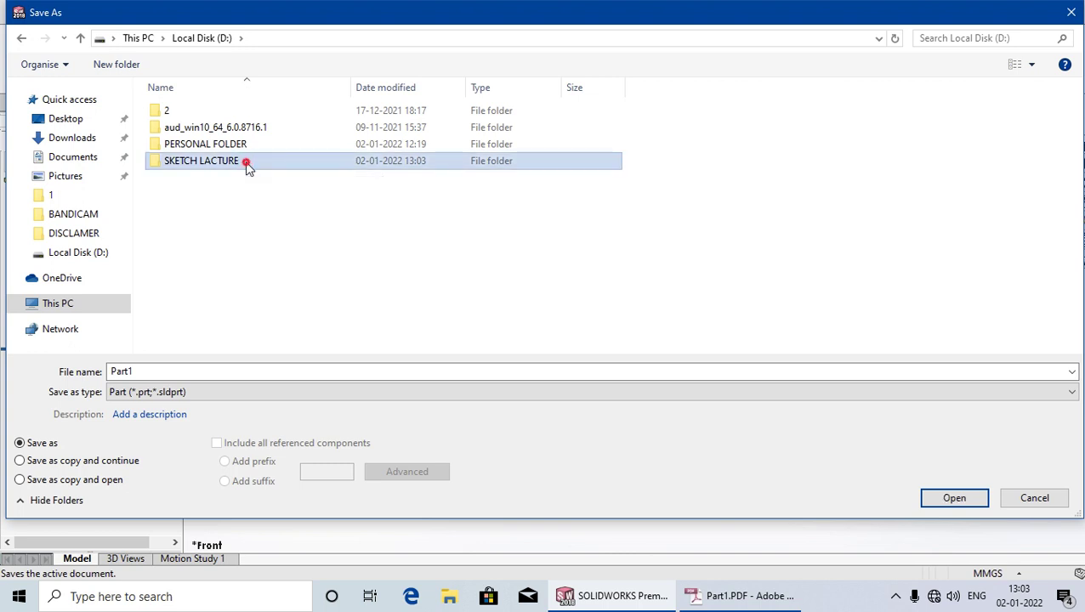
# - Save the part as LACTURE-1 LINE COMMAND in that folder and close the document
pyautogui.doubleClick(134, 371)
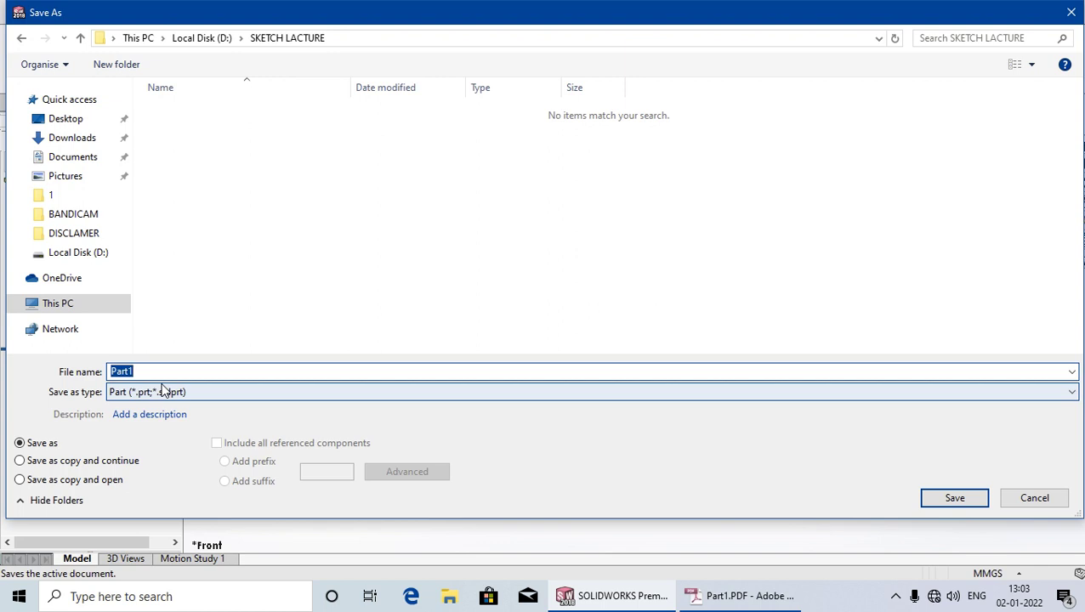
pyautogui.write('LACTURE-1 LINE COMMAND')
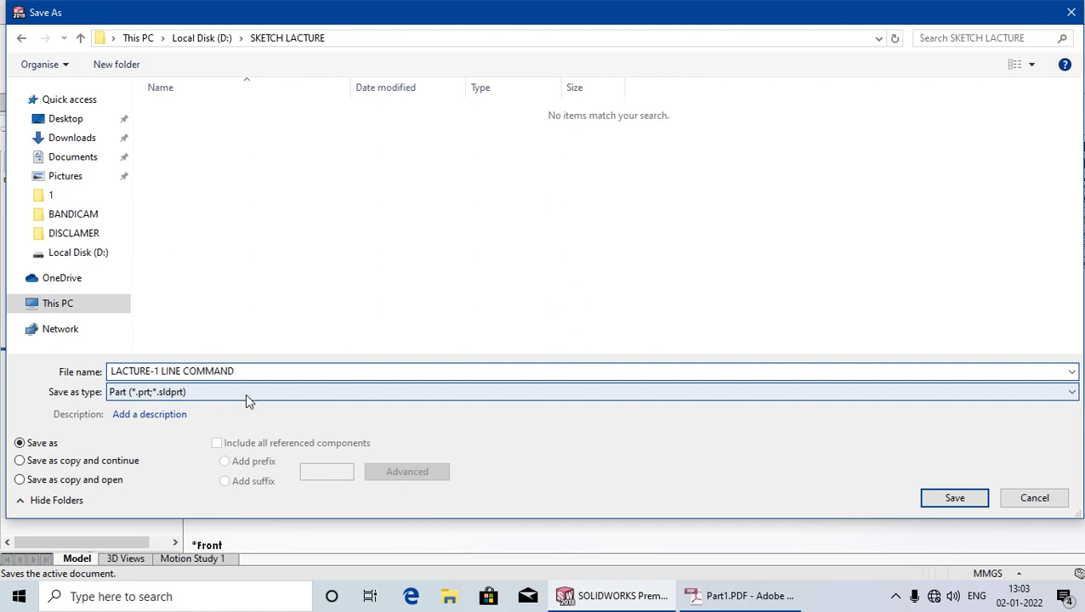
pyautogui.click(951, 500)
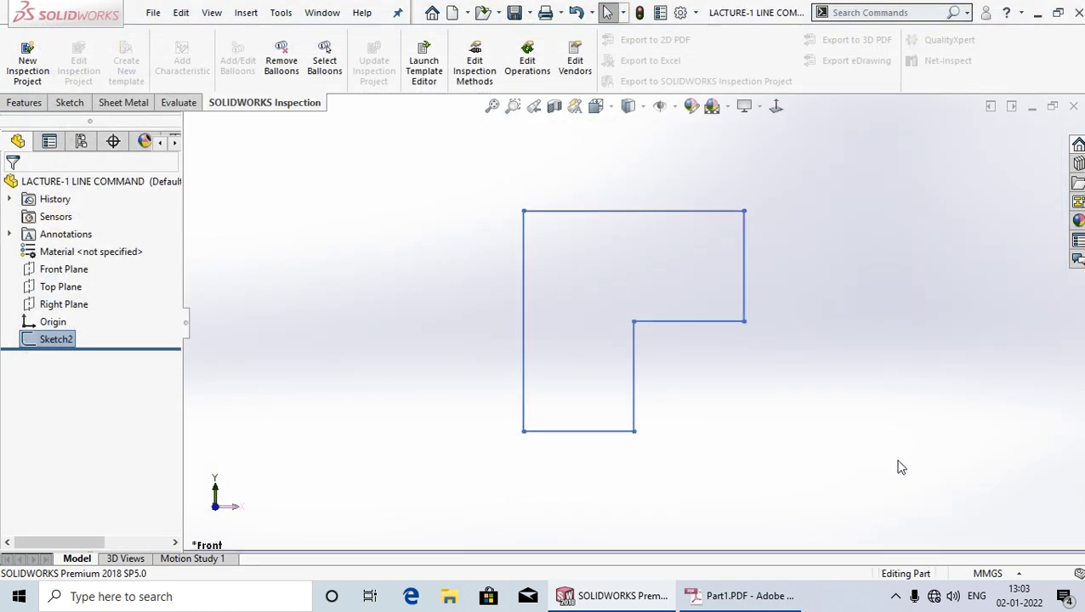
pyautogui.scroll(-2, 757, 327)
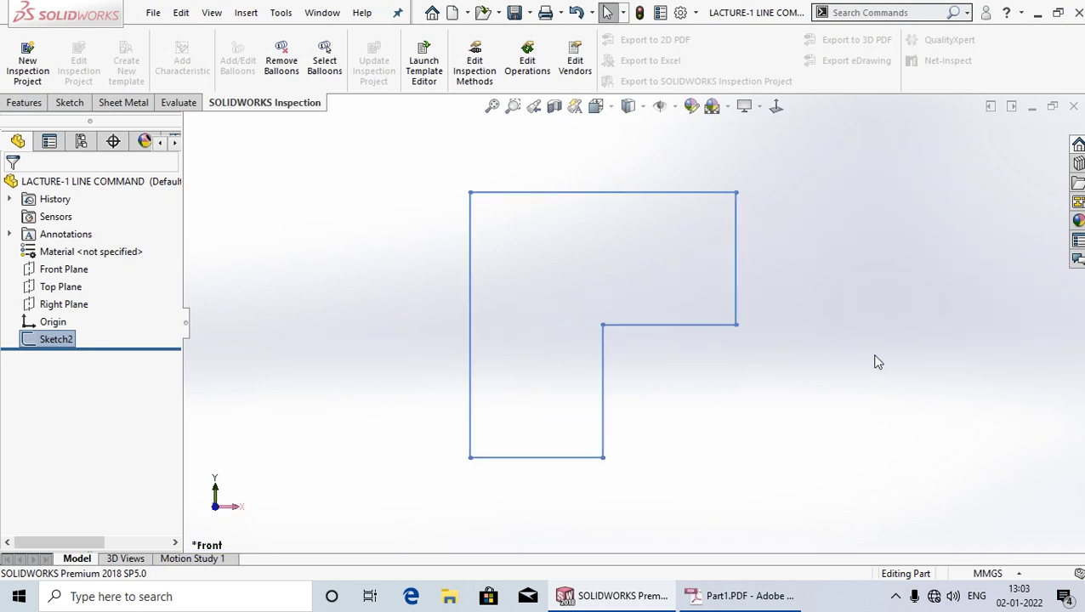
pyautogui.click(1072, 109)
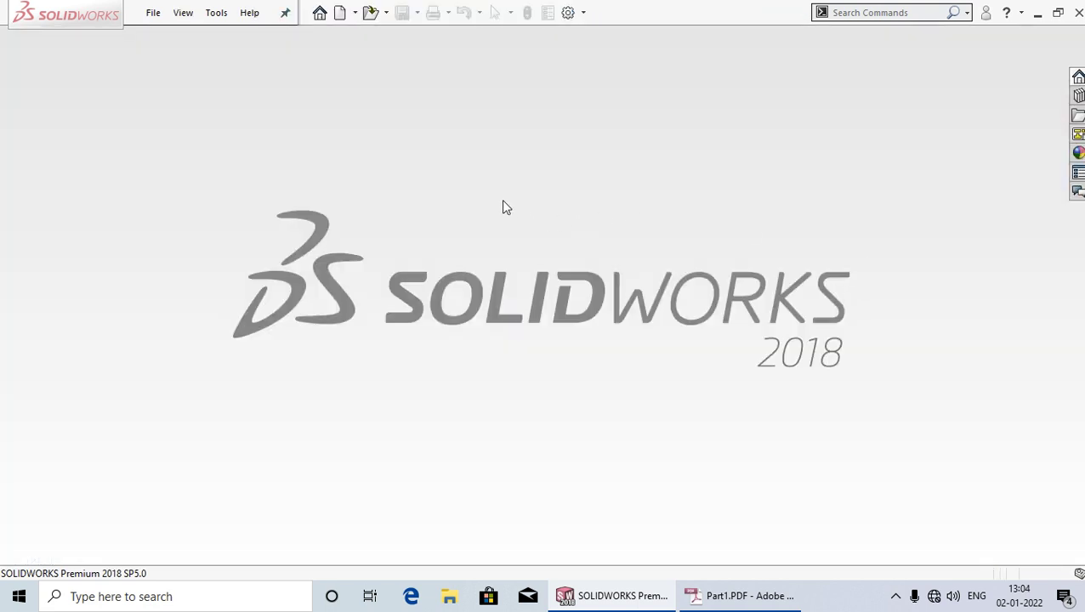
# - Reopen LACTURE-1 LINE COMMAND from D:\SKETCH LACTURE and show the Sketch commands
pyautogui.click(370, 12)
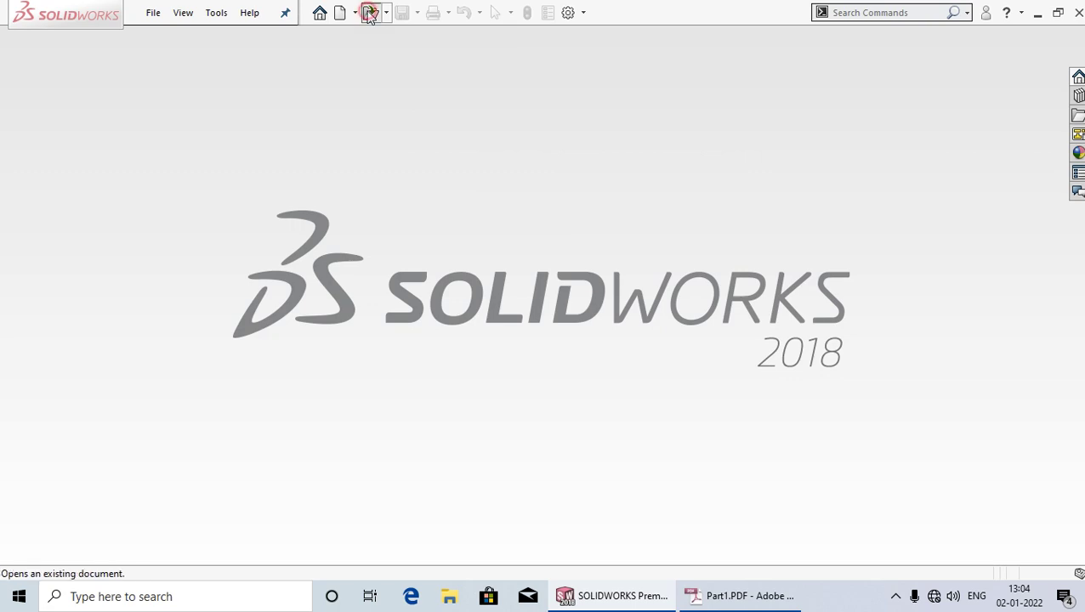
pyautogui.click(95, 38)
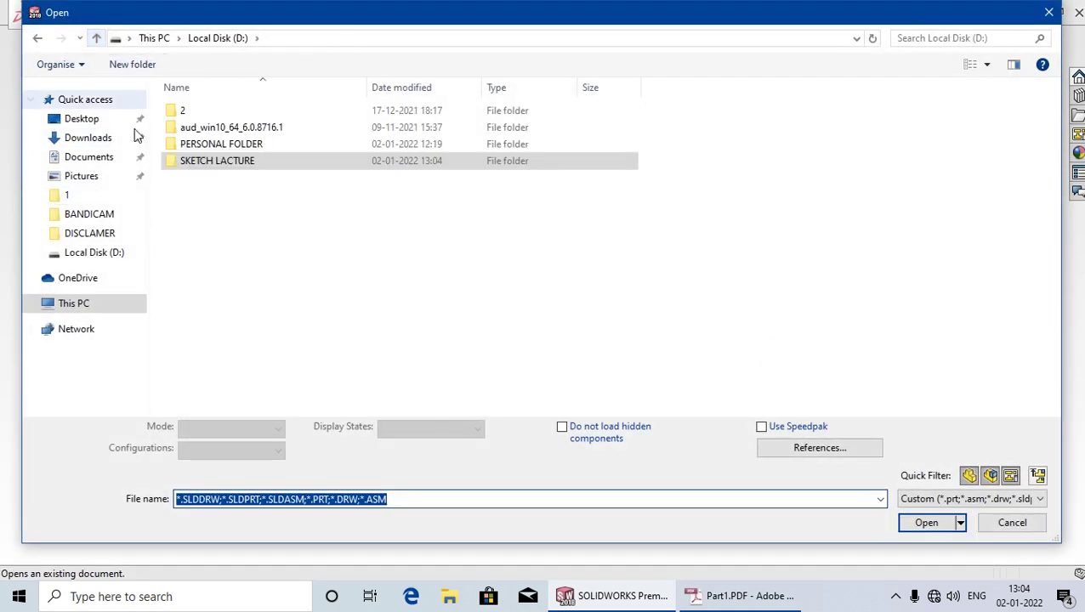
pyautogui.click(95, 38)
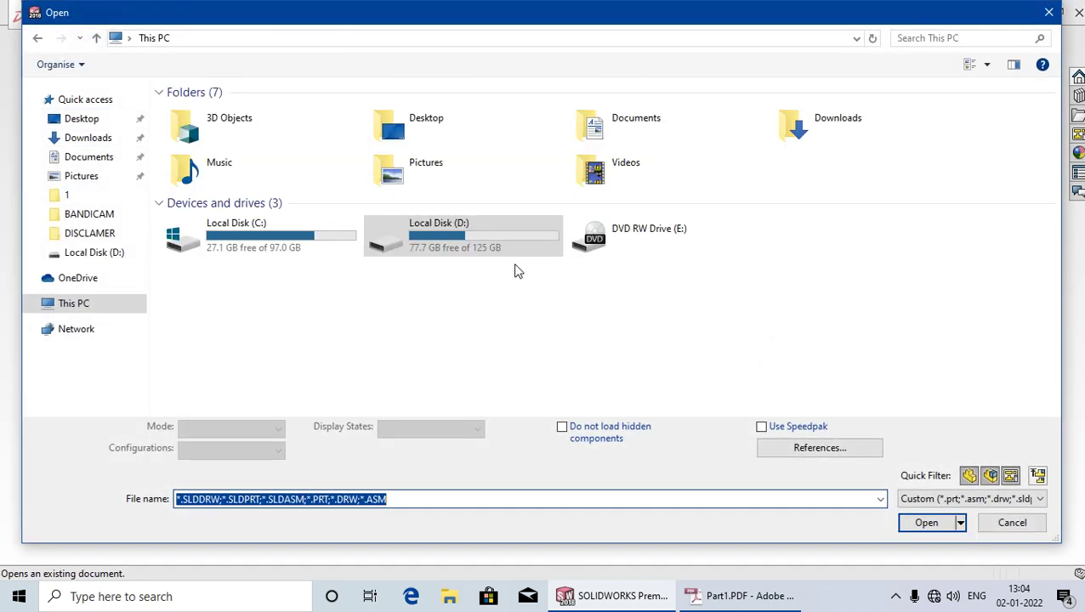
pyautogui.doubleClick(485, 221)
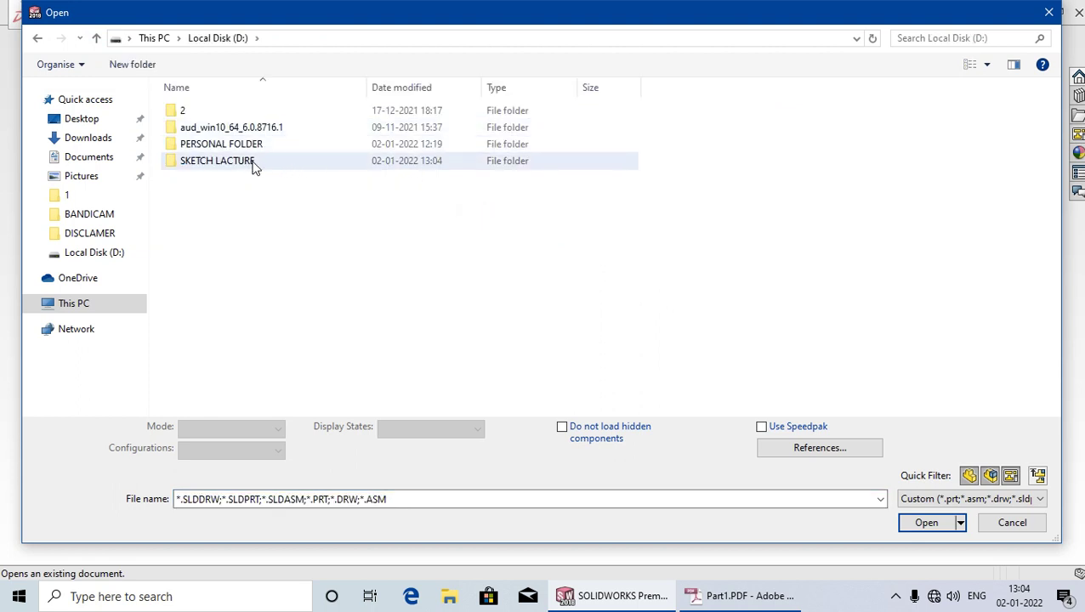
pyautogui.doubleClick(253, 165)
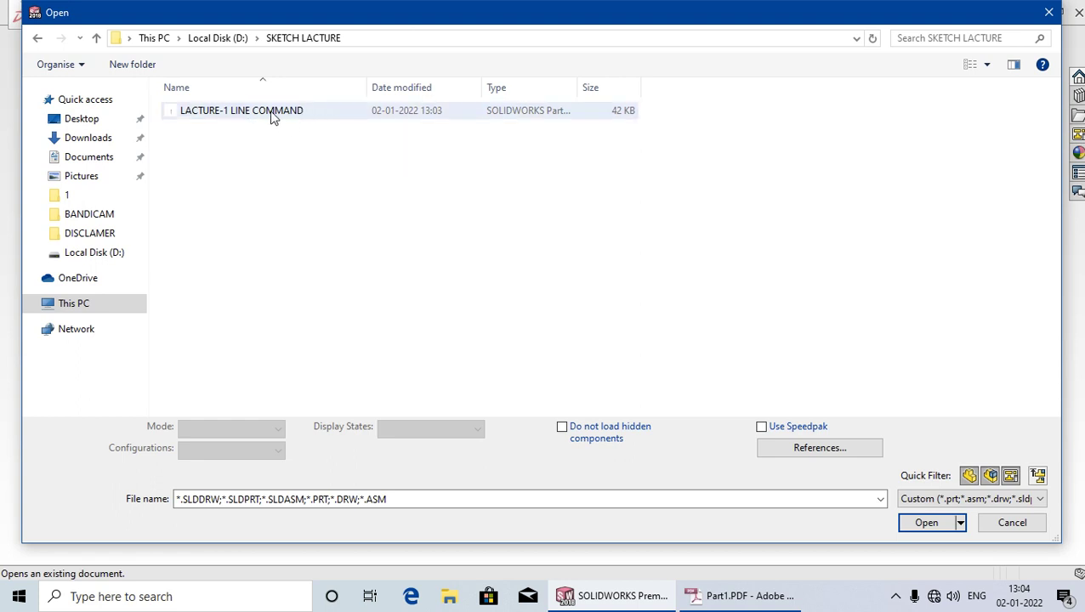
pyautogui.moveTo(242, 111)
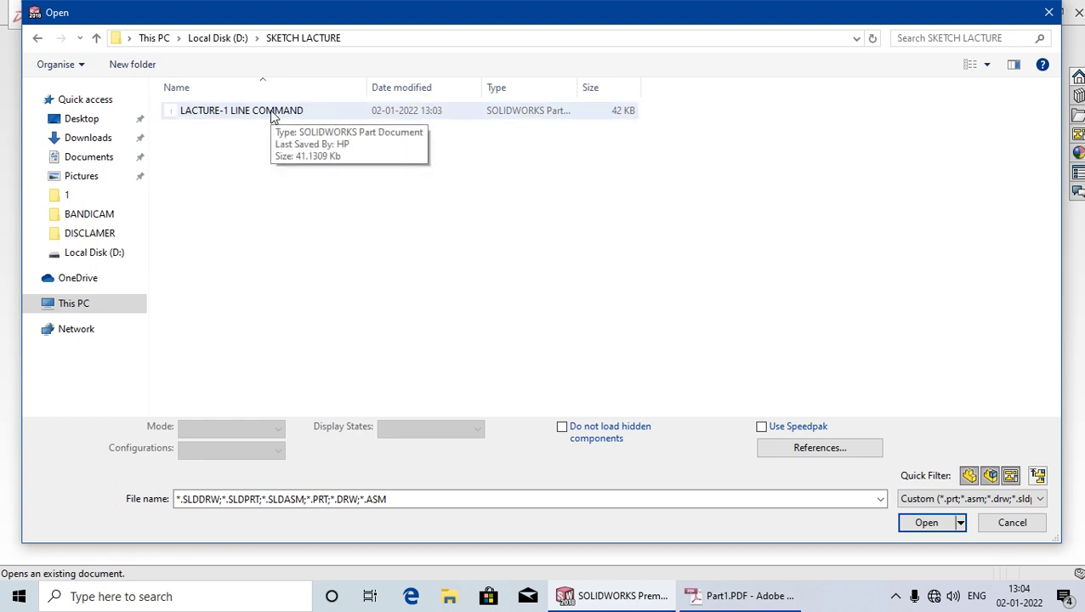
pyautogui.click(272, 112)
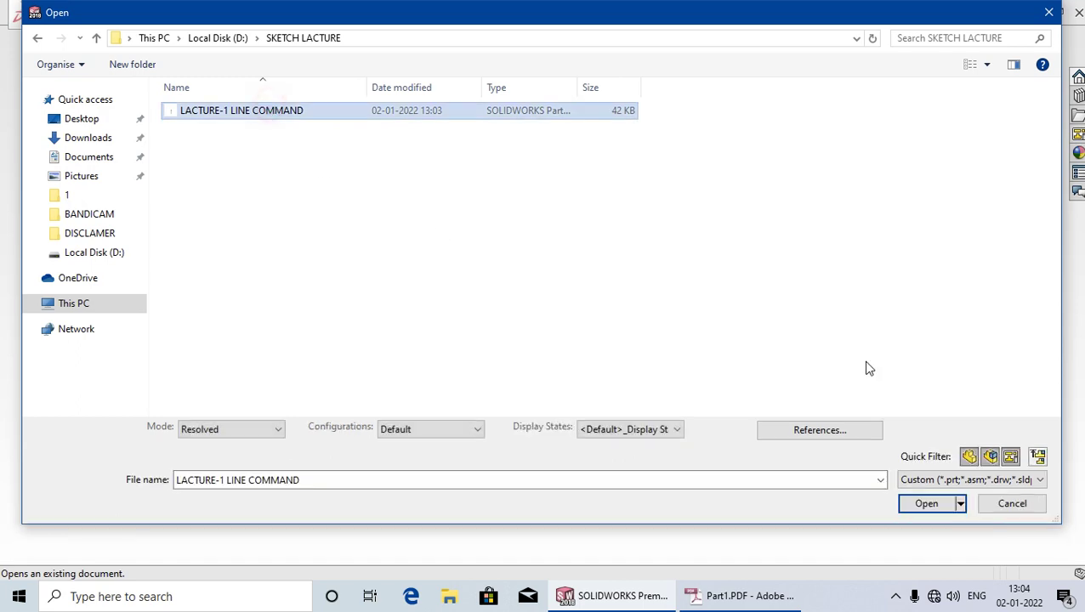
pyautogui.click(925, 504)
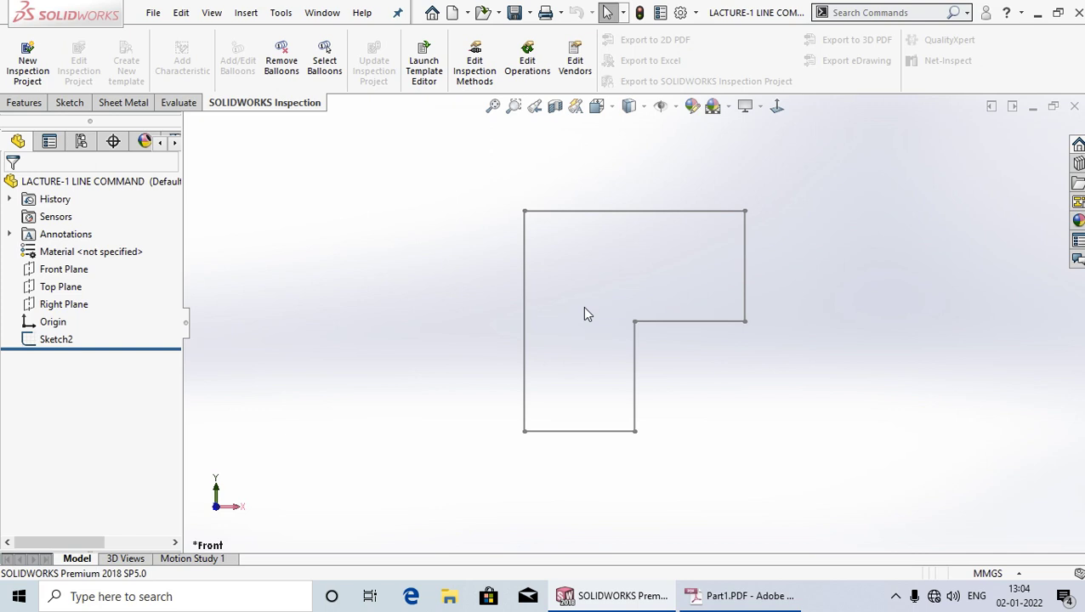
pyautogui.click(928, 295)
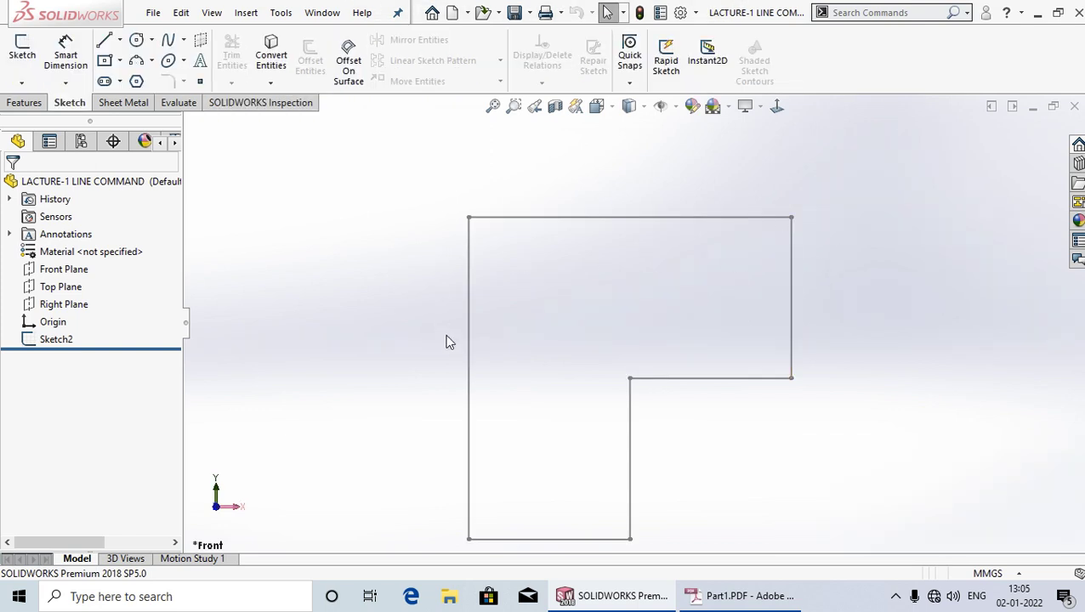
pyautogui.scroll(1, 638, 362)
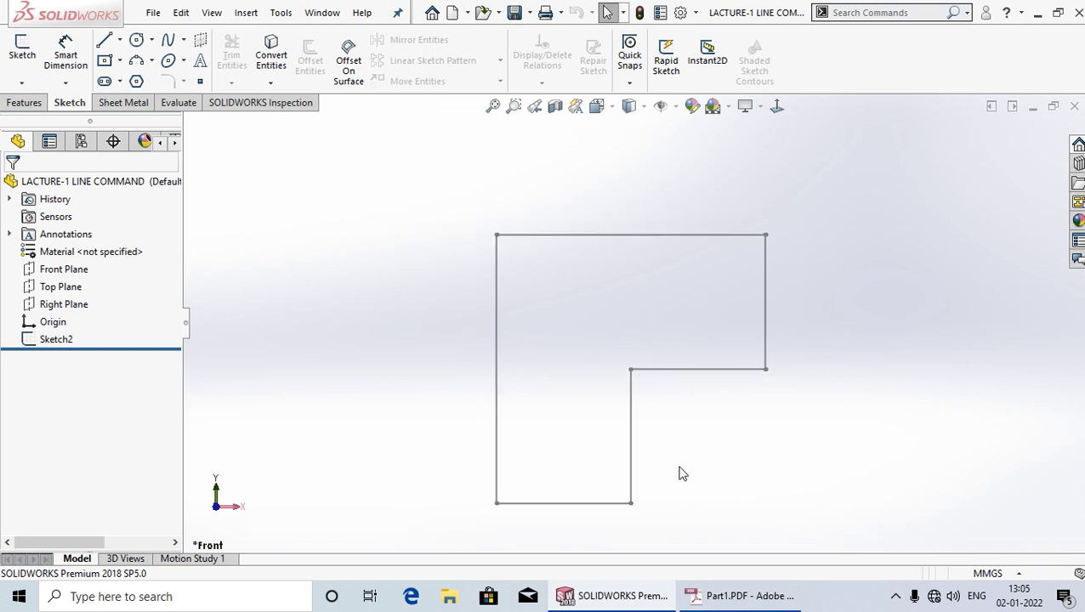
pyautogui.scroll(-1, 619, 487)
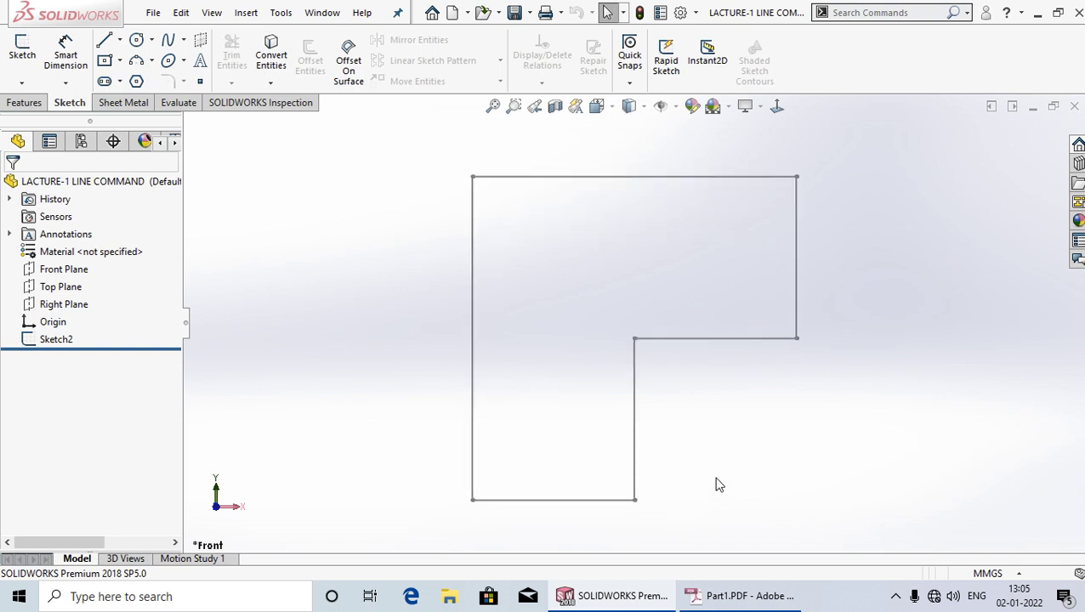